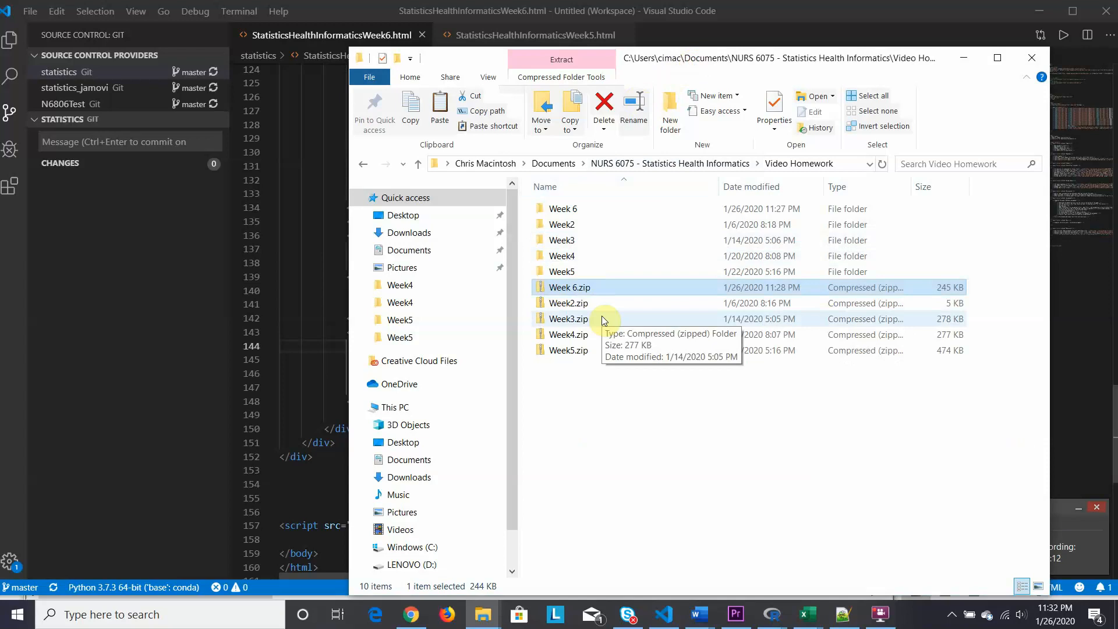
- Open the Week 6.Rproj project from the Week 6 folder in RStudio
double_click(542, 210)
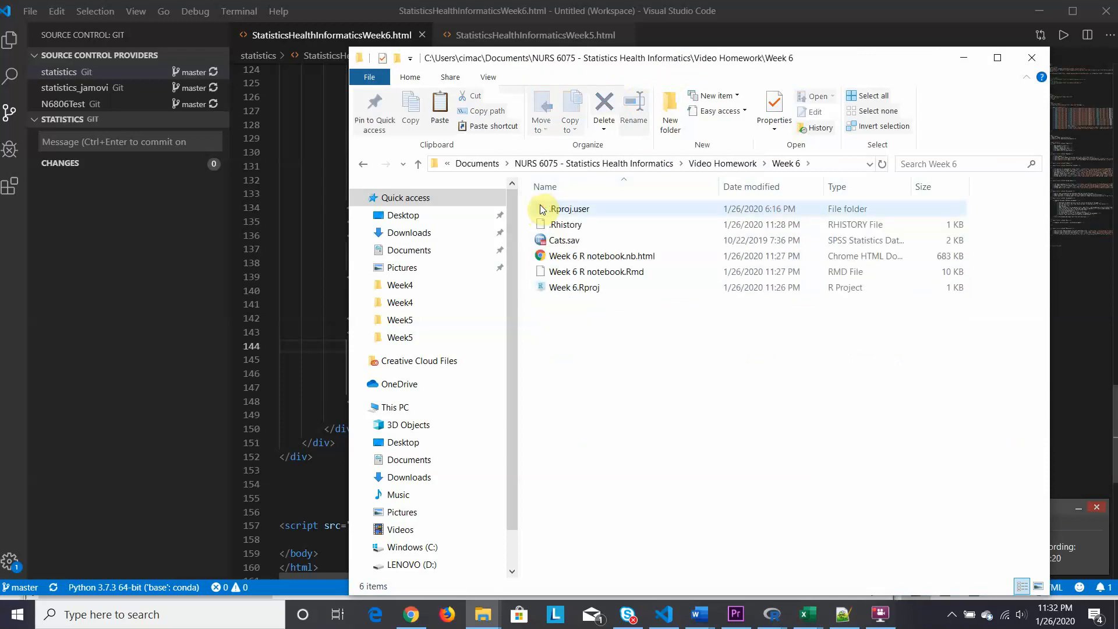
click(558, 291)
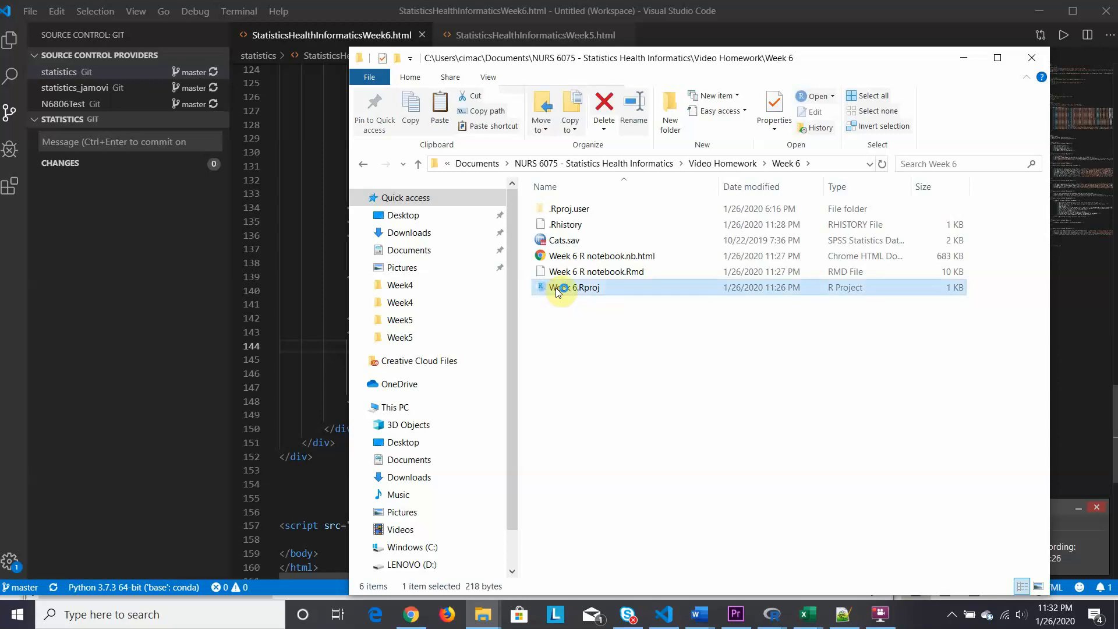
double_click(557, 291)
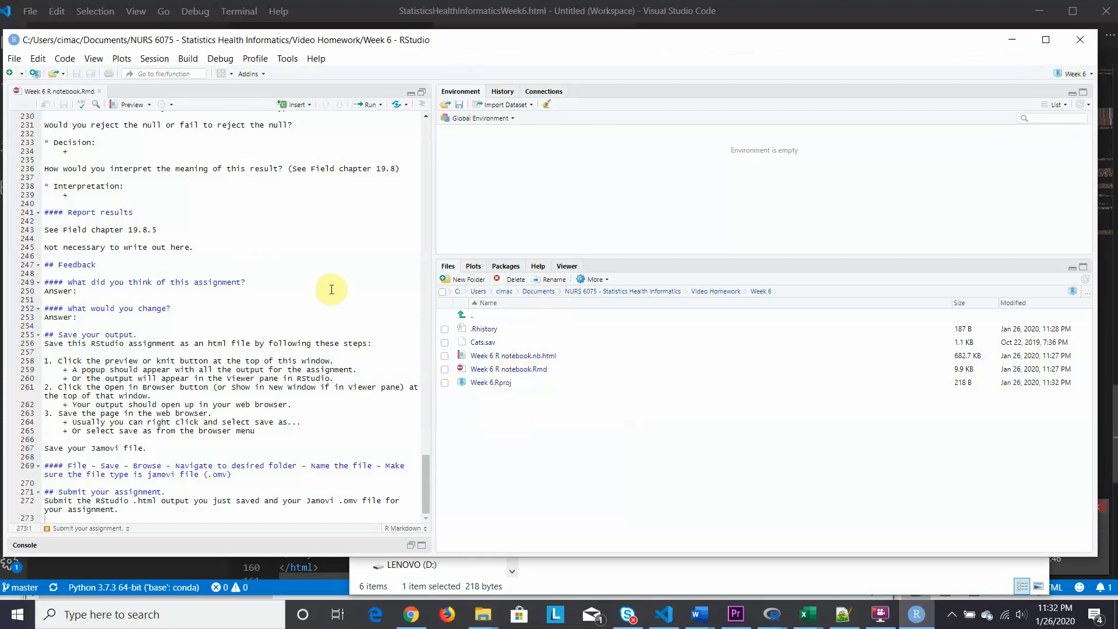
- Read the Week 6 R notebook from its beginning through the data preparation, test selection and Statkat instructions
drag(428, 463, 427, 116)
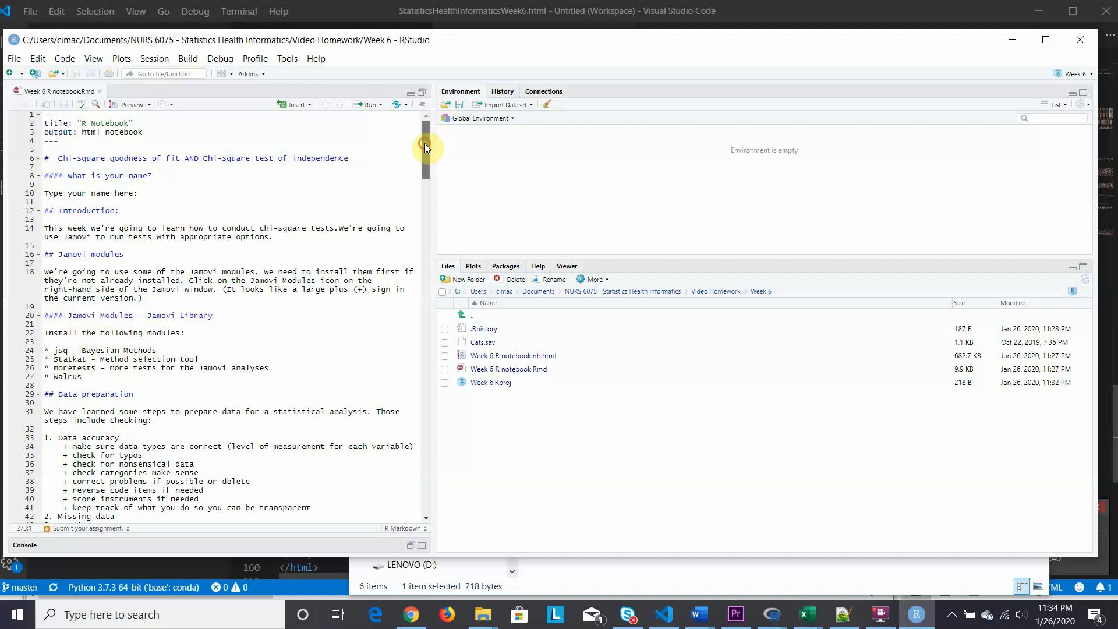
drag(425, 143, 423, 183)
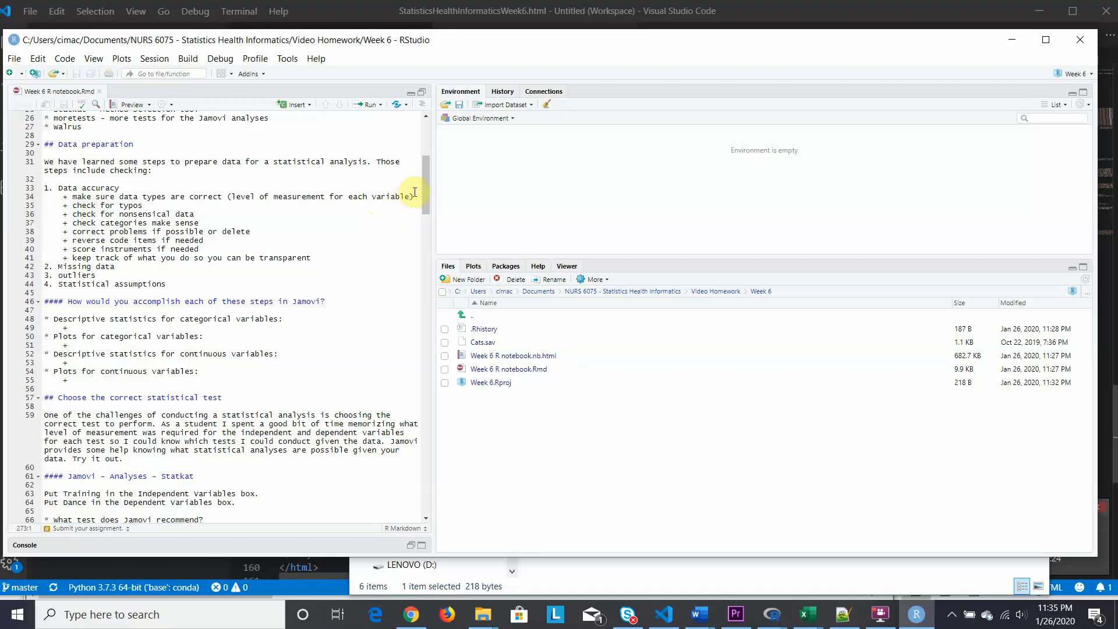
drag(425, 189, 424, 204)
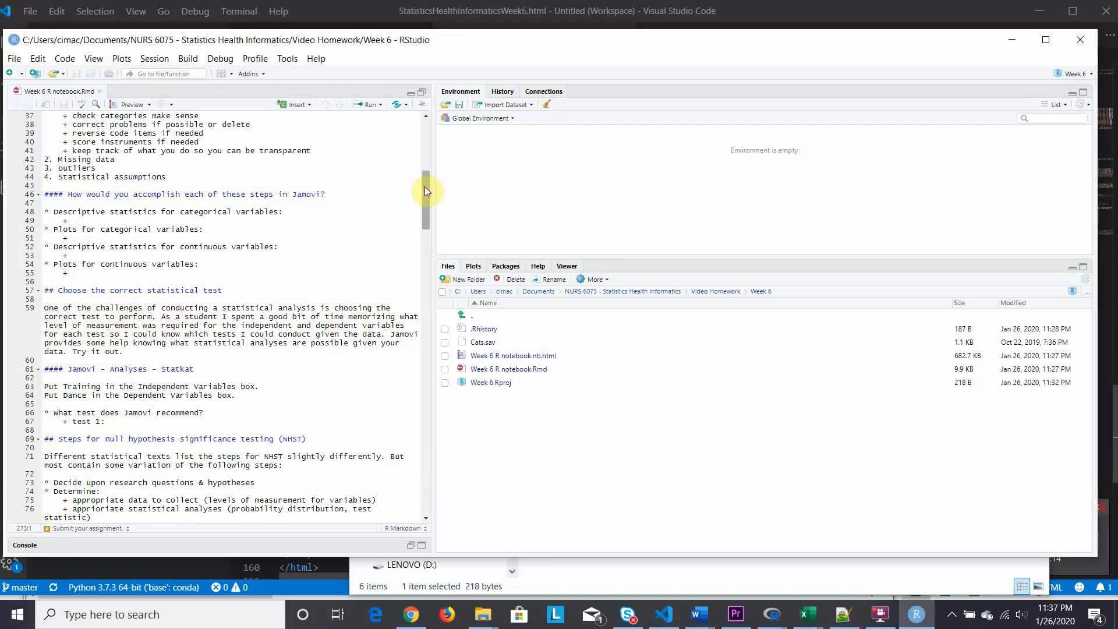
drag(424, 189, 424, 207)
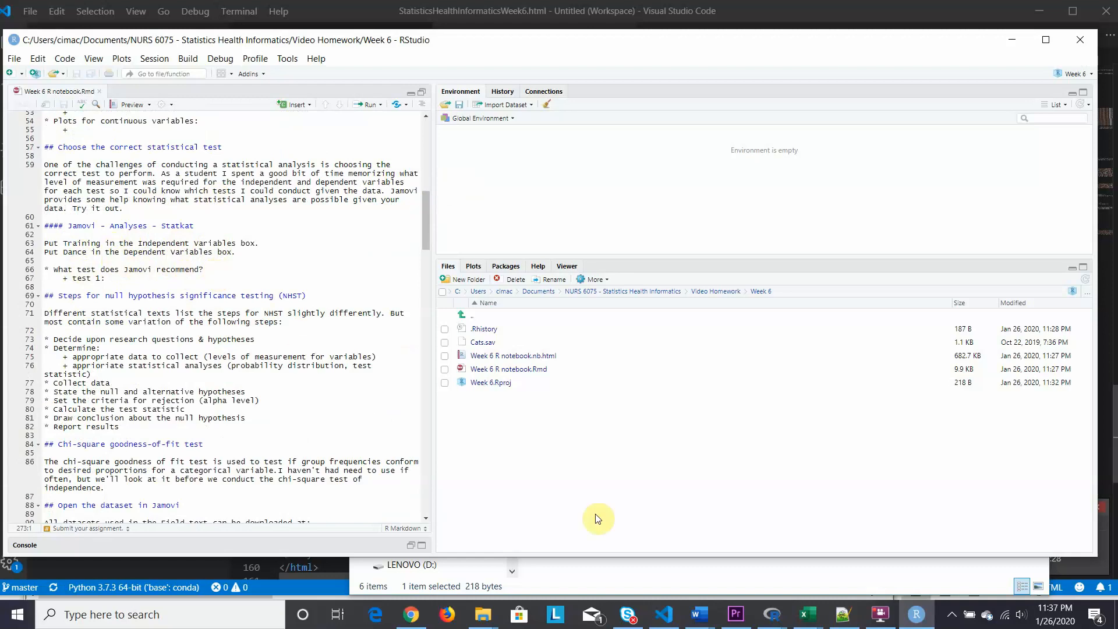
- Launch jamovi and open the Cats.sav data file from the spss_files_0 folder in Downloads
click(14, 615)
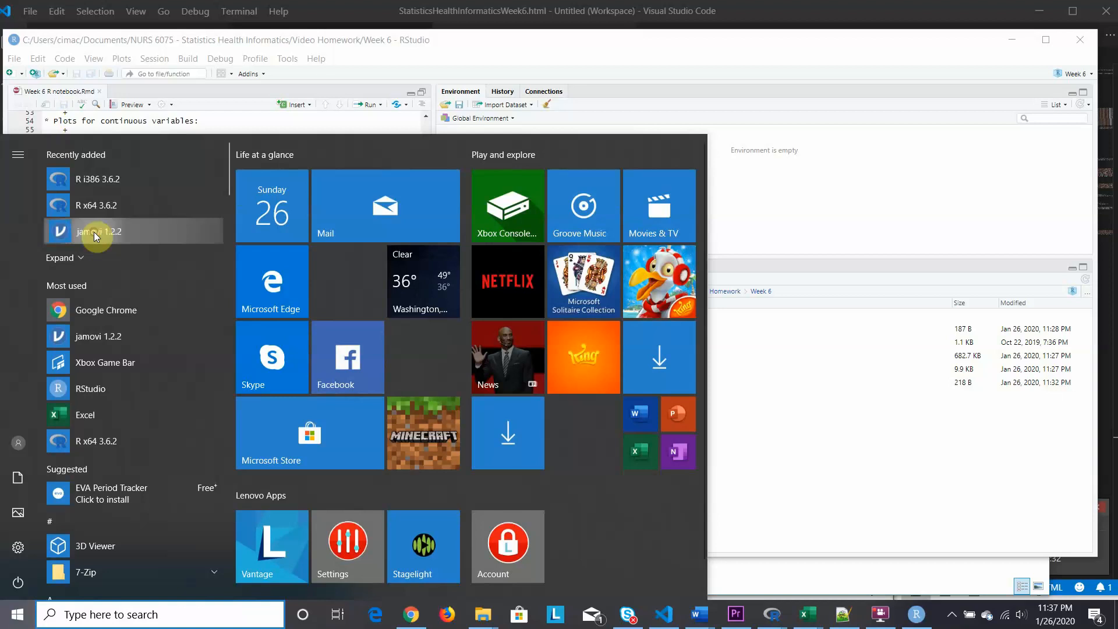
click(93, 232)
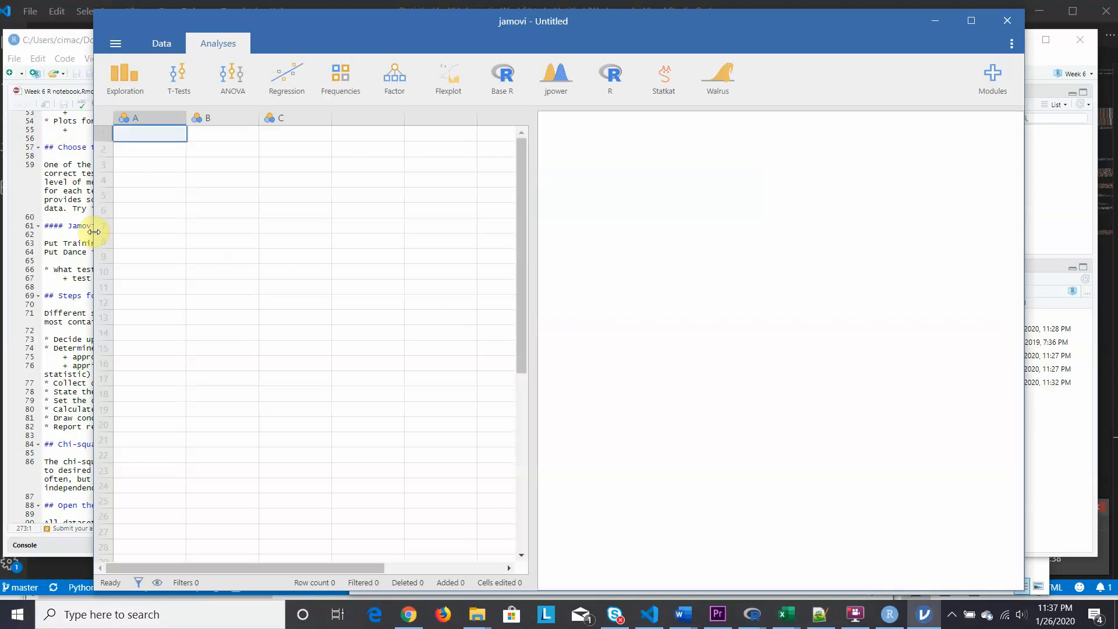
click(115, 45)
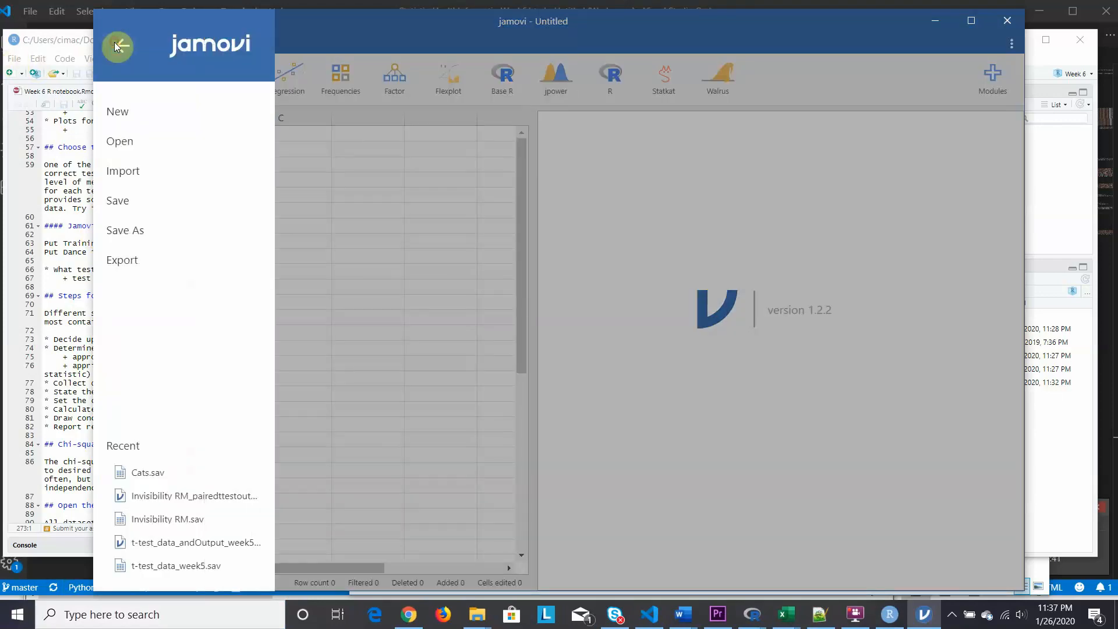
click(121, 142)
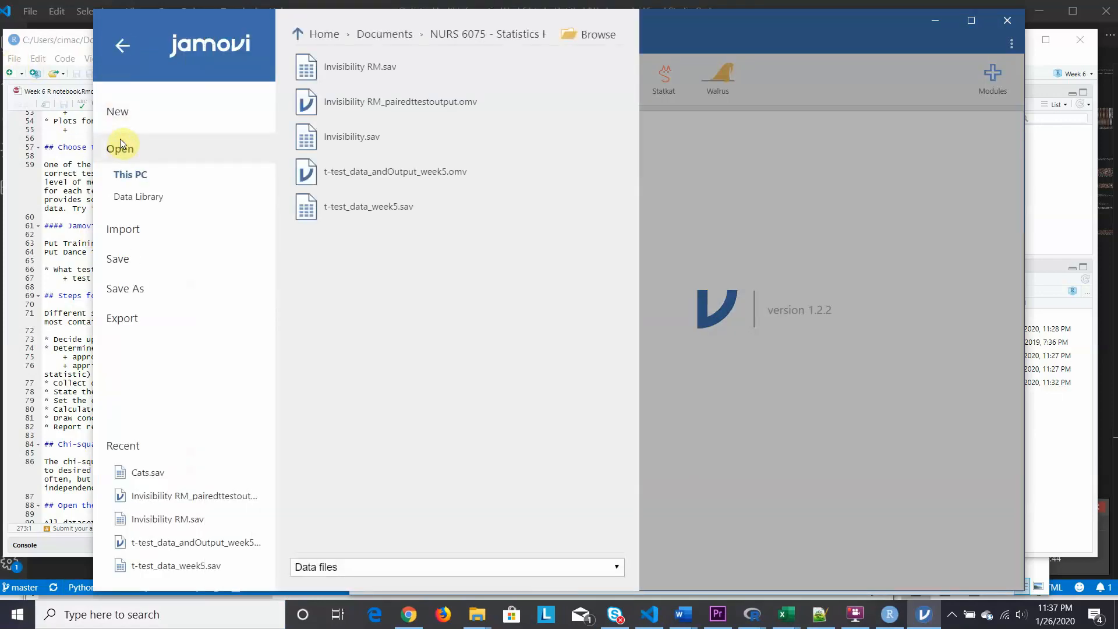
click(589, 40)
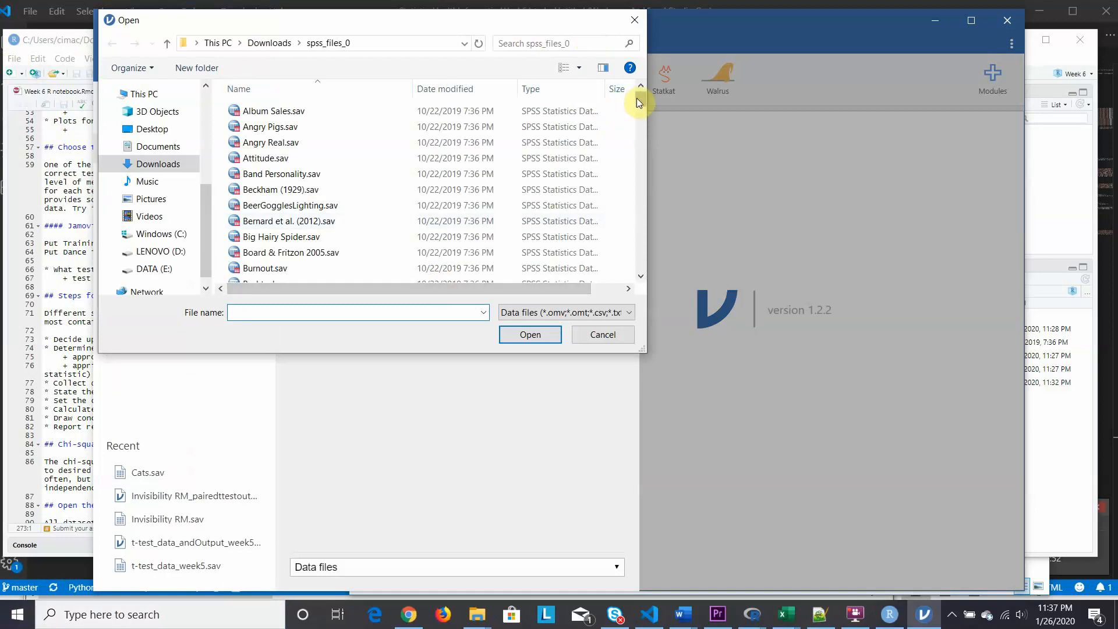
drag(637, 98, 637, 110)
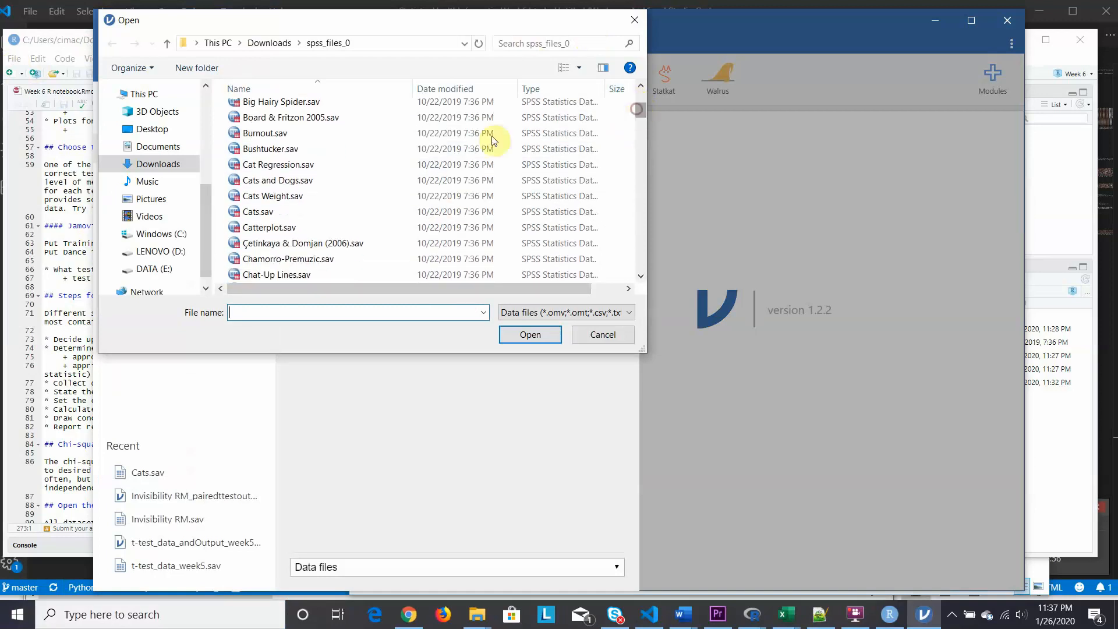
click(249, 212)
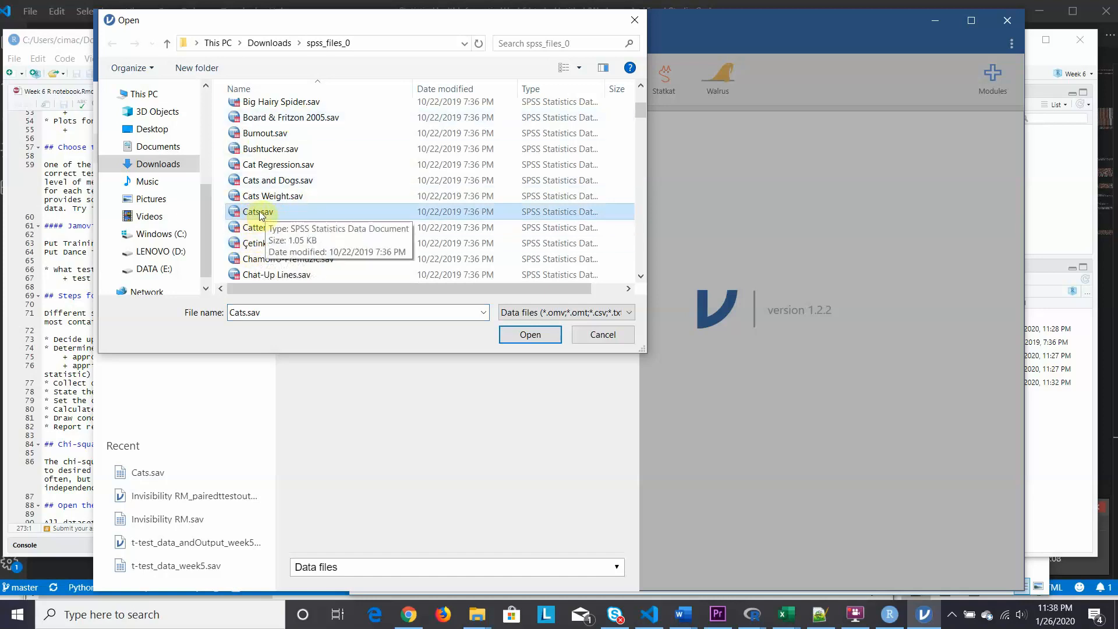
click(535, 336)
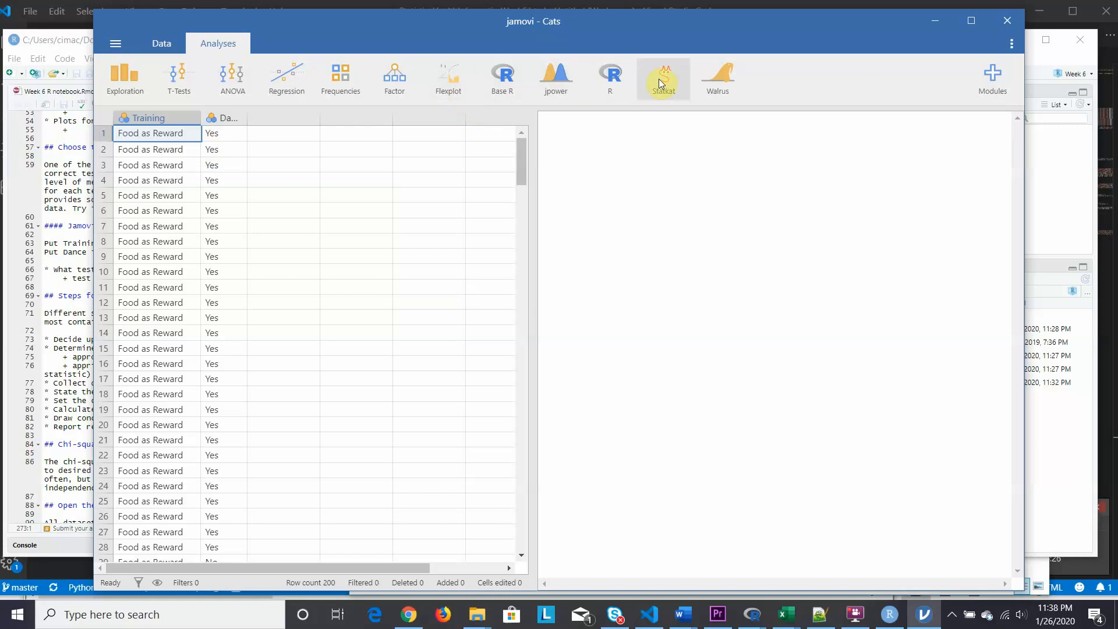
- Examine the measurement type and levels of the Training and Dance variables
click(161, 38)
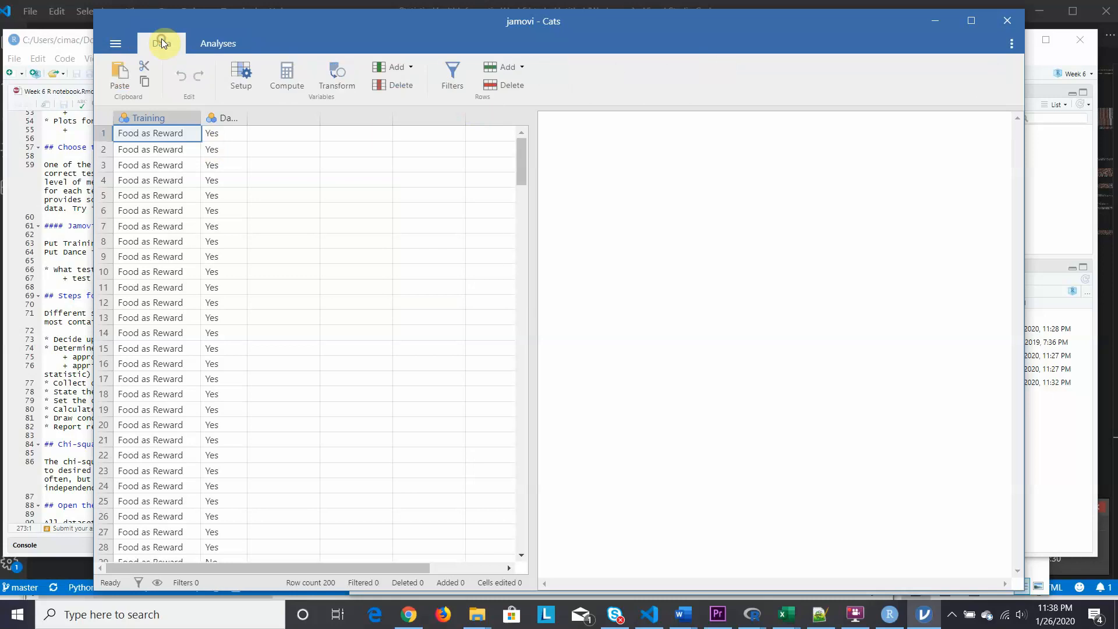
double_click(150, 119)
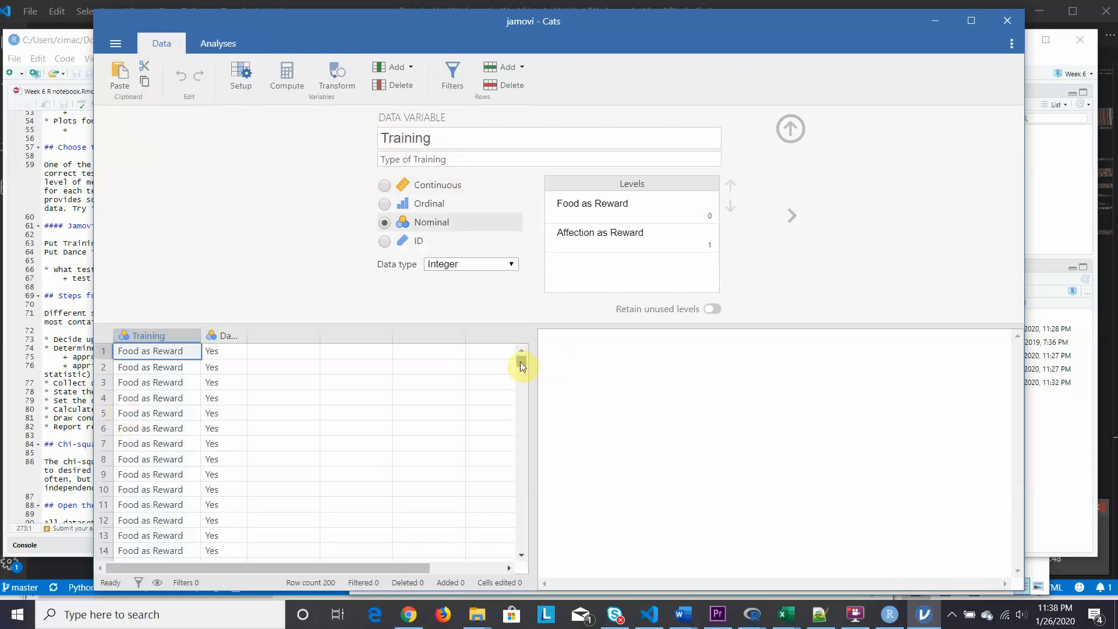
drag(521, 366, 522, 417)
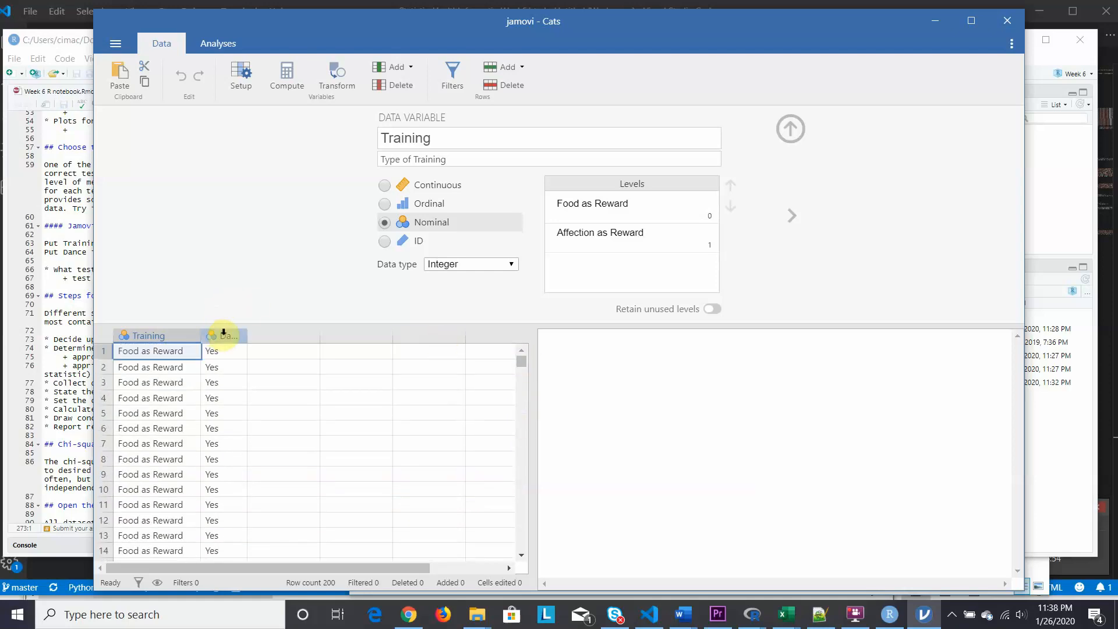
click(223, 333)
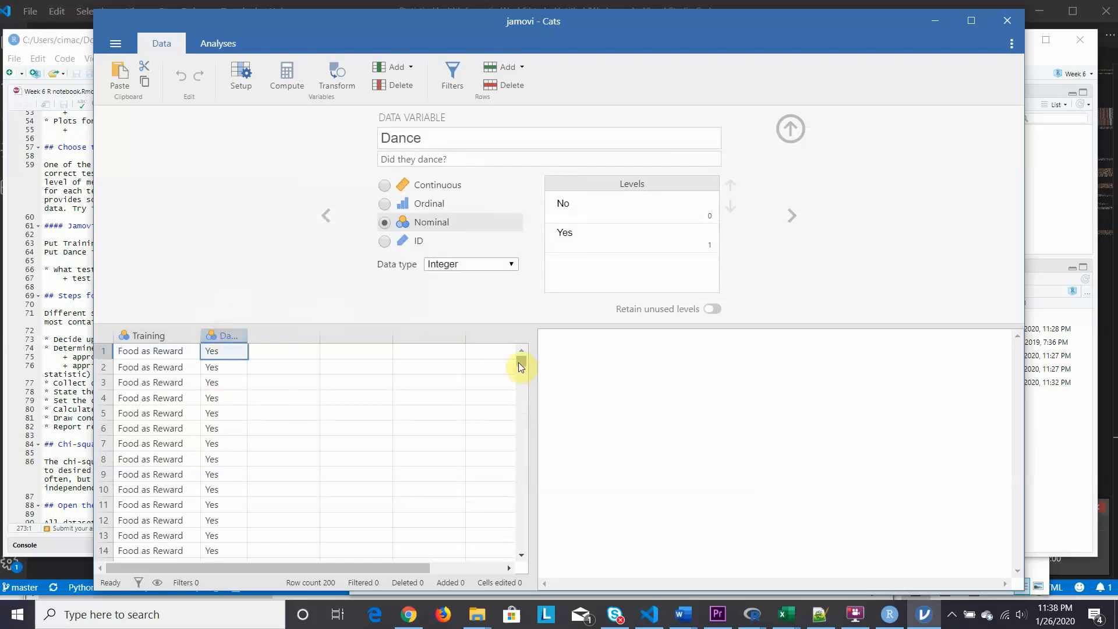
drag(520, 365, 511, 332)
- Set up Statkat's Relationships, Prediction, and Group Comparisons with Training as the independent variable and Dance as the dependent variable
click(213, 45)
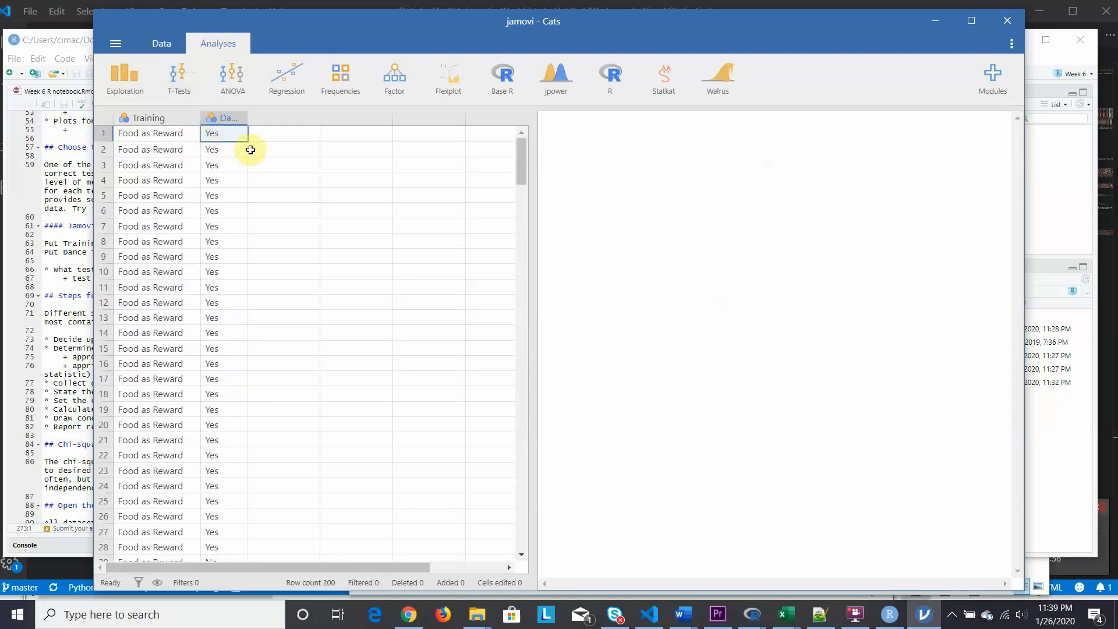
click(665, 78)
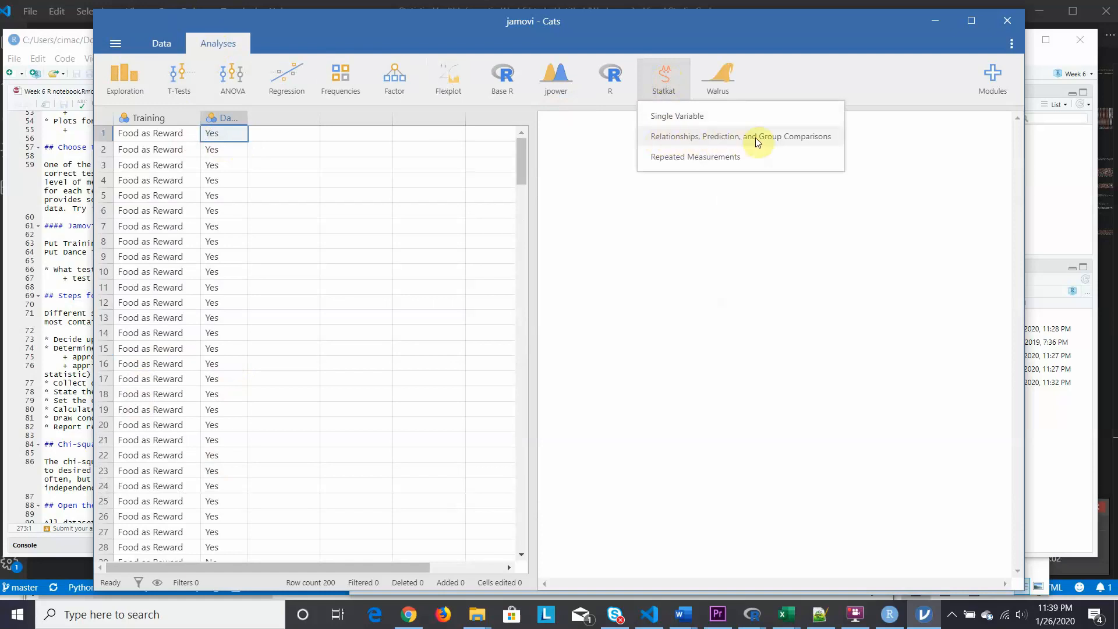
click(721, 139)
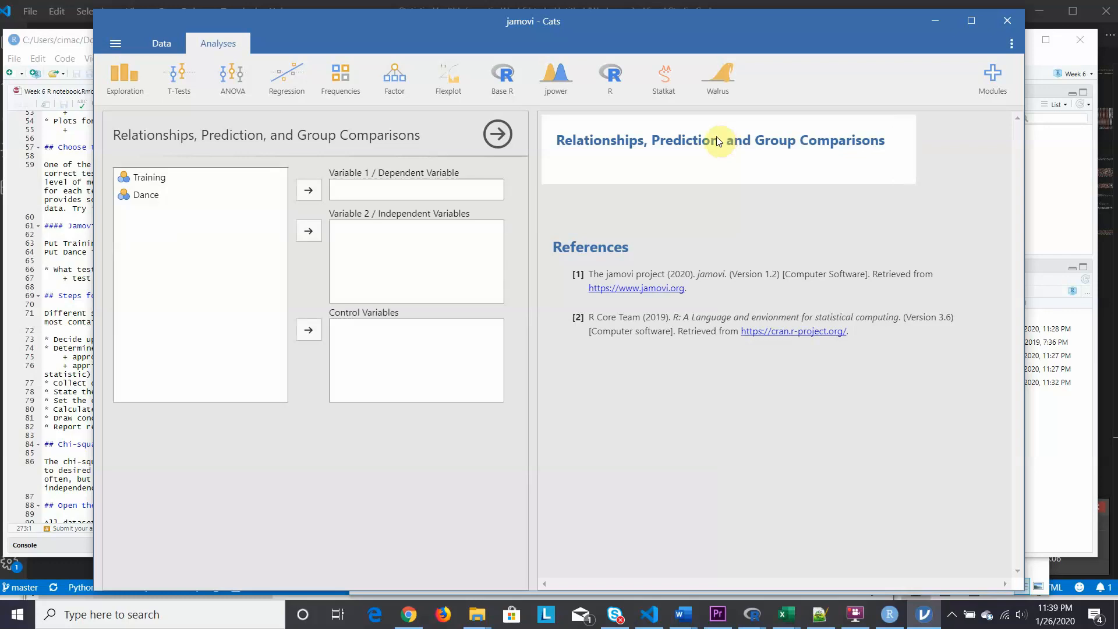
click(148, 180)
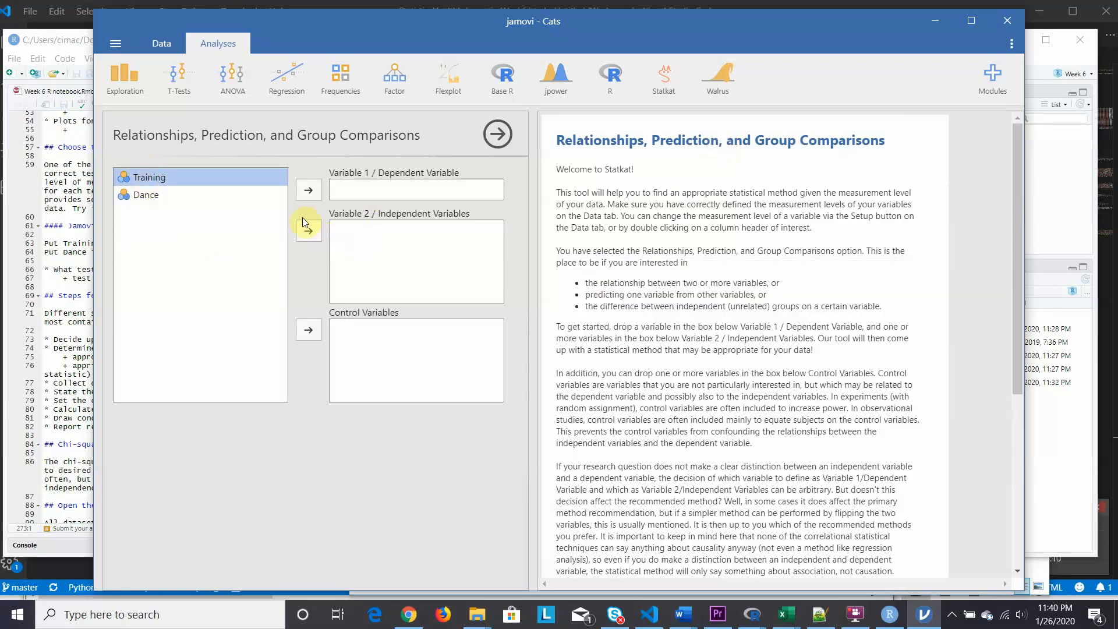
click(309, 232)
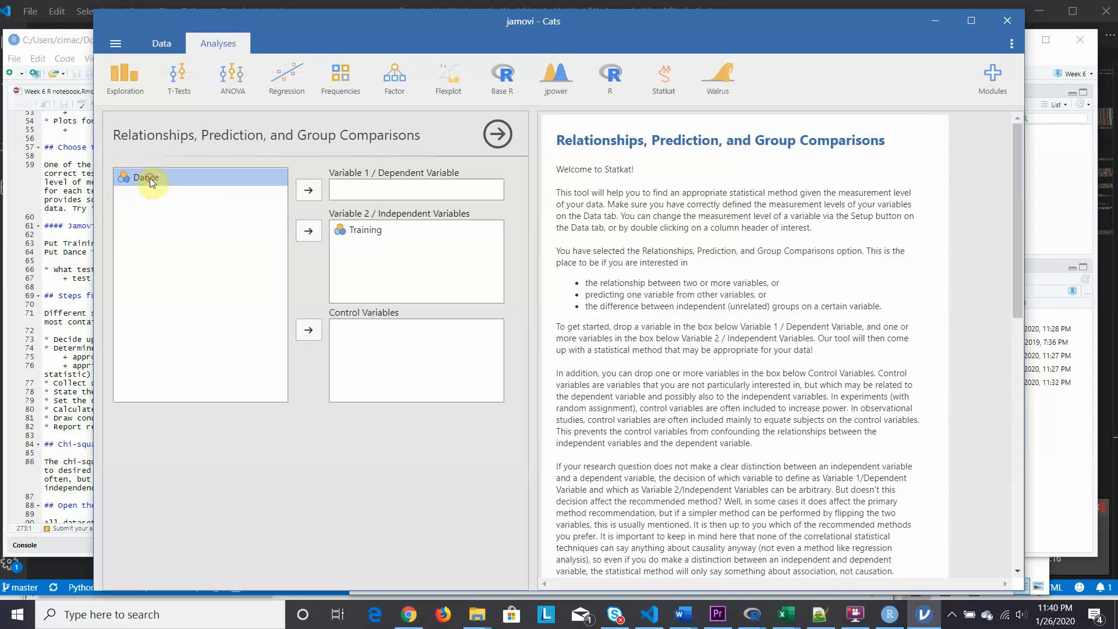
click(309, 186)
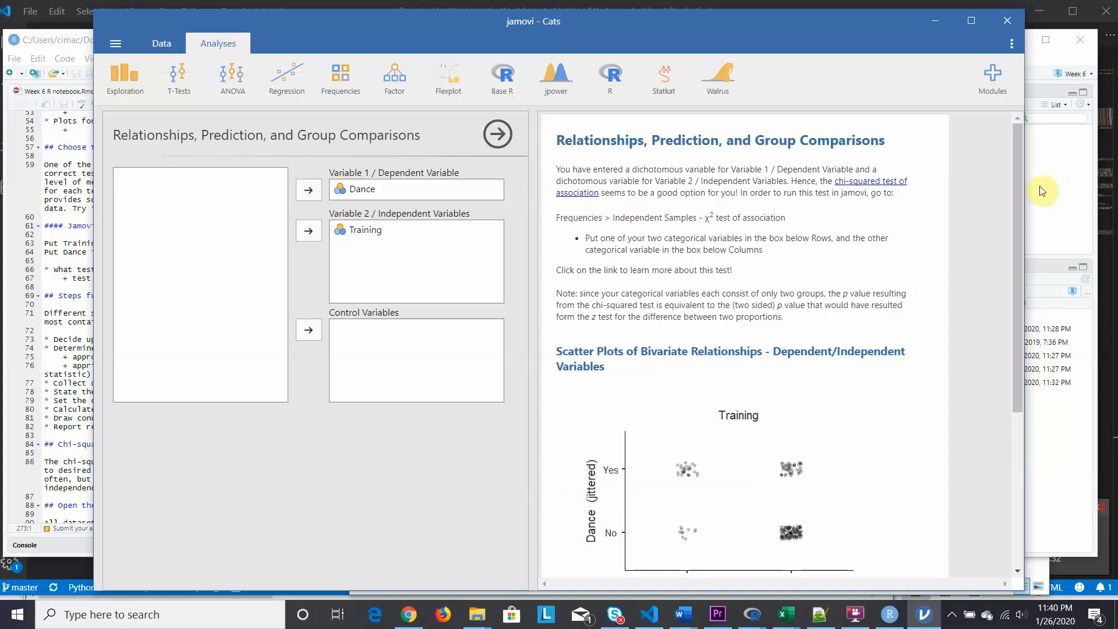
- Review the Statkat recommendation and scatter plot, and open the linked overview of the chi-squared test of association
drag(1018, 184, 1027, 318)
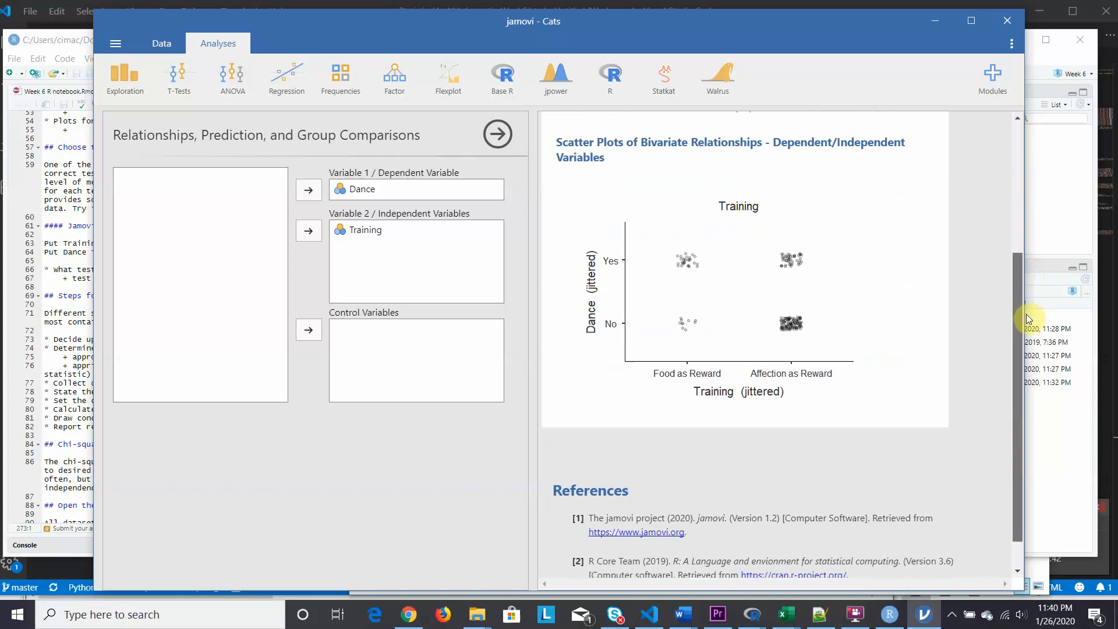
drag(1026, 314, 1026, 190)
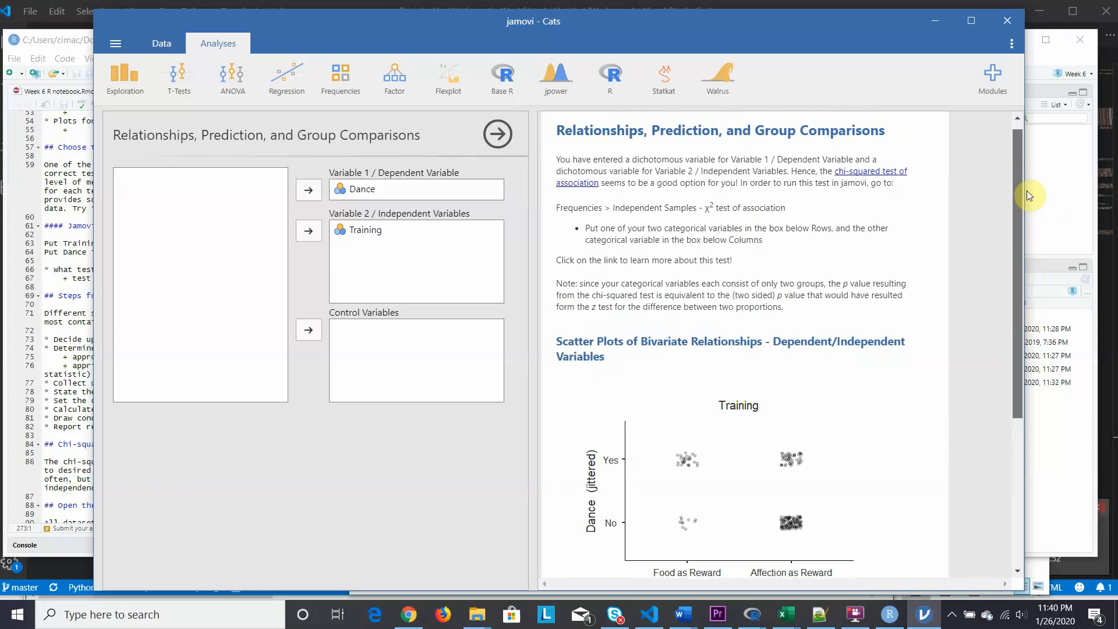
click(1026, 195)
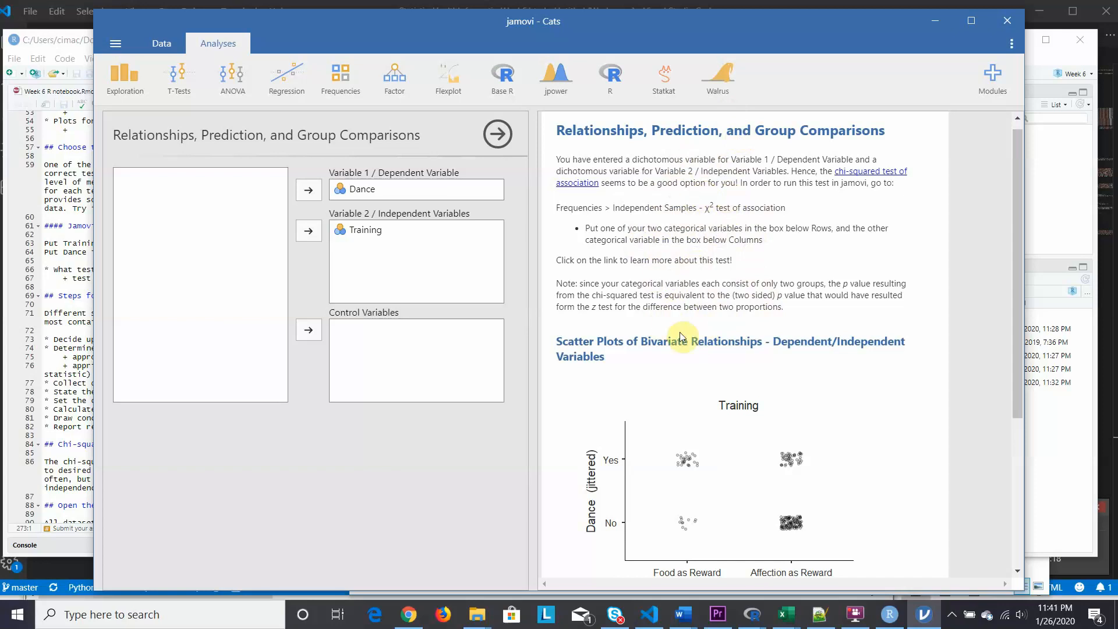
click(860, 175)
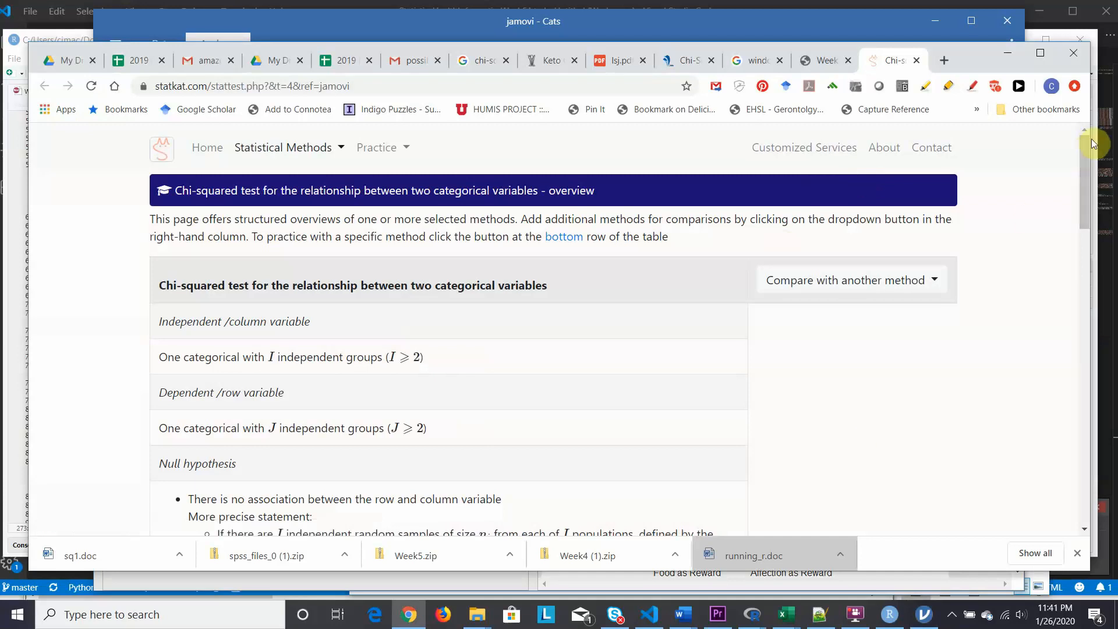
drag(1084, 152, 983, 21)
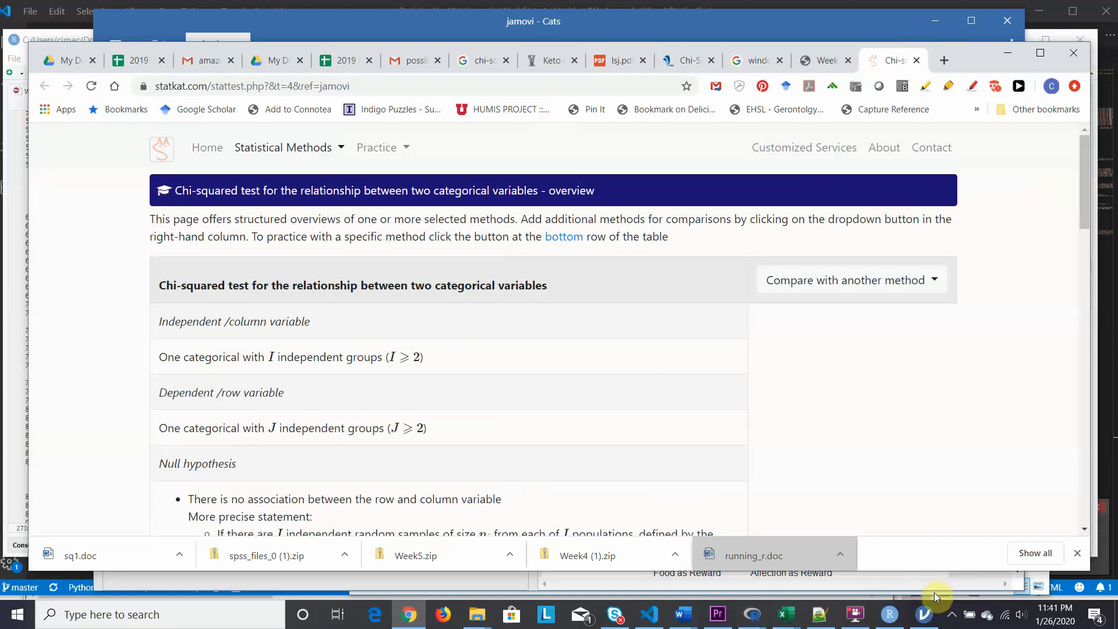
- Switch back to RStudio and read the notebook from the hypothesis testing steps through the chi-square goodness-of-fit calculation instructions
click(887, 615)
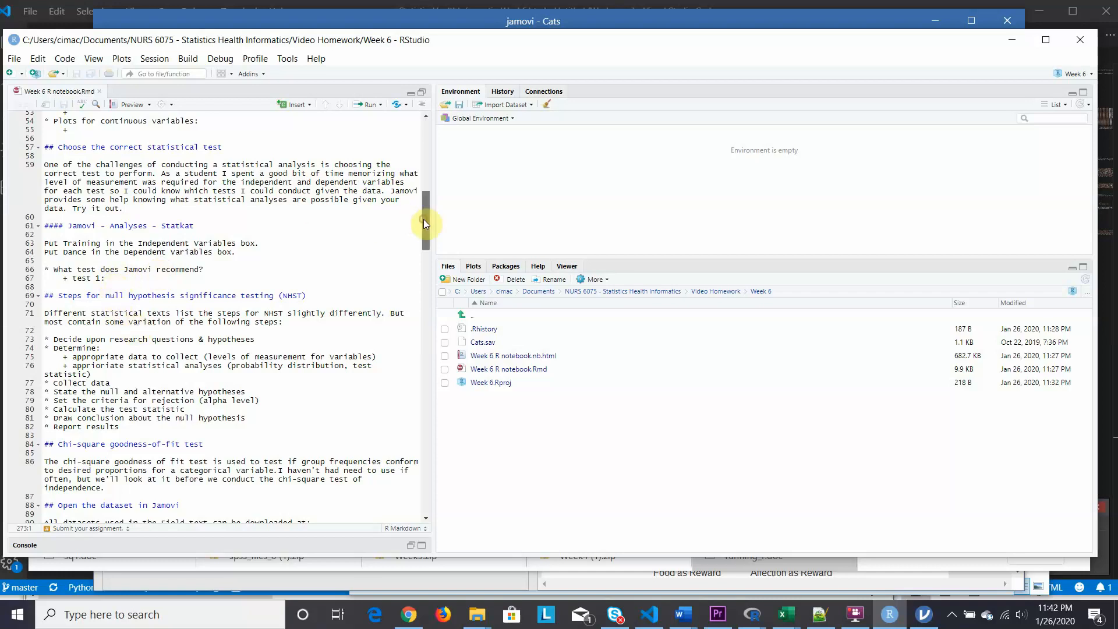
drag(424, 219, 426, 240)
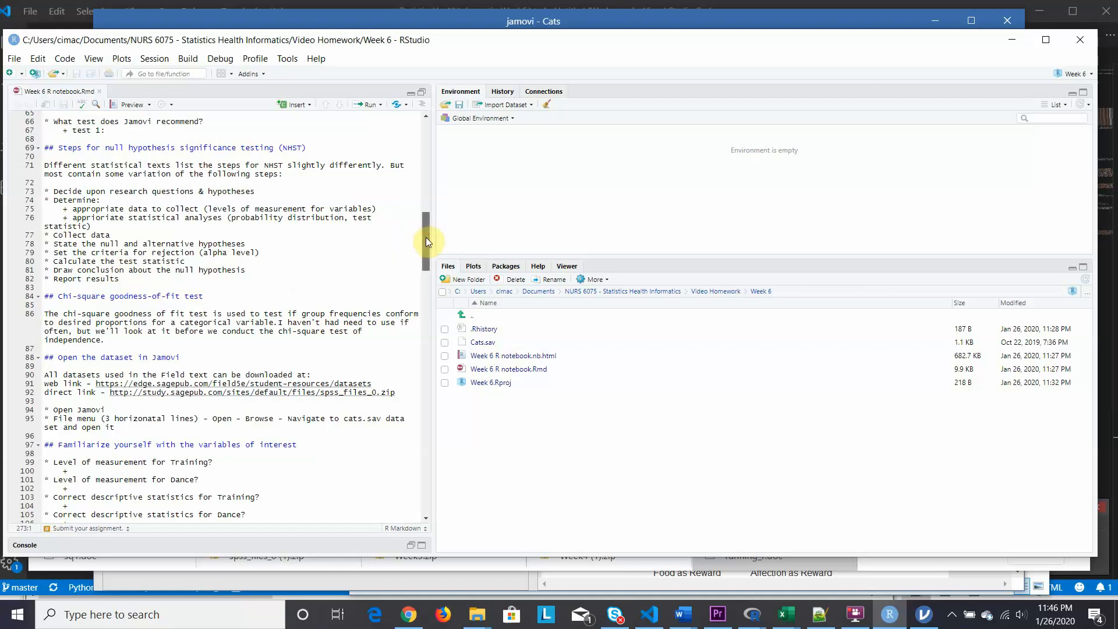
drag(425, 236, 431, 257)
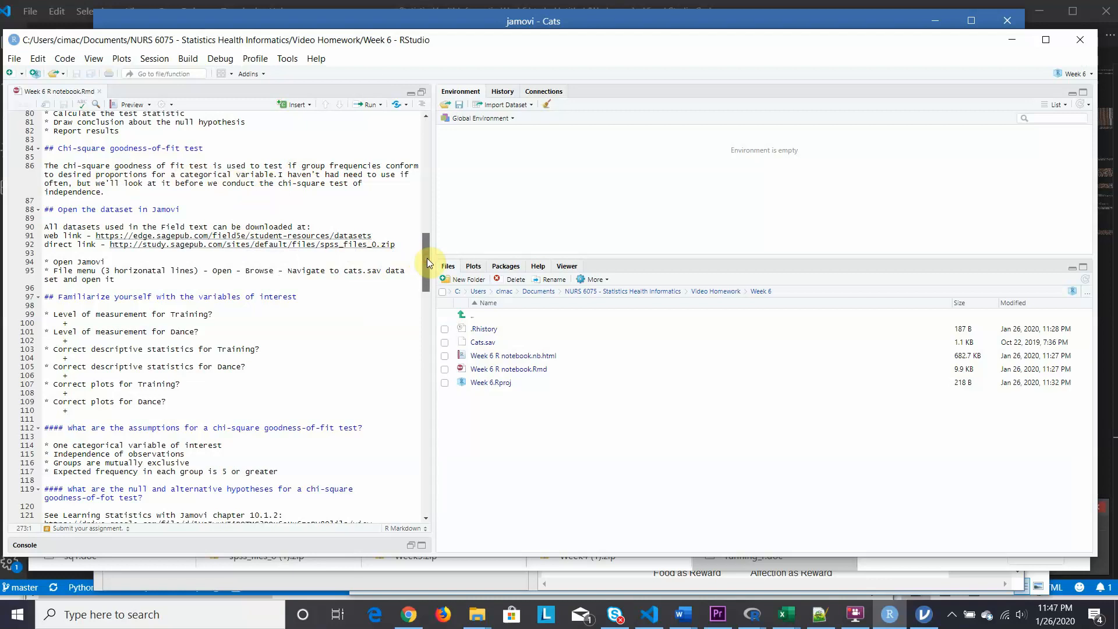
drag(427, 257, 429, 271)
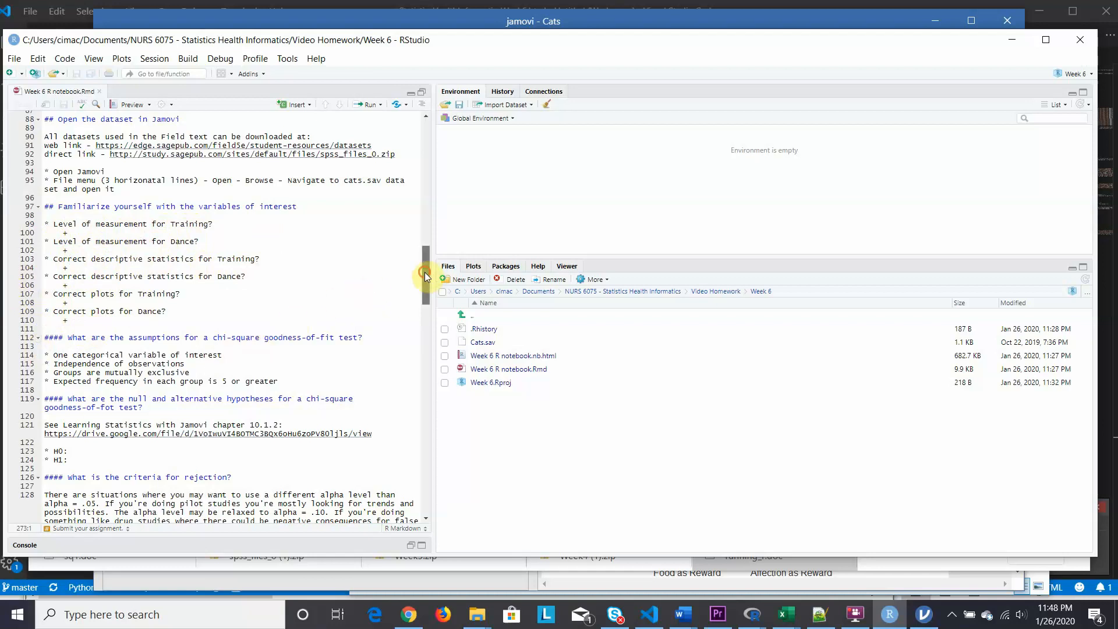
drag(424, 274, 424, 290)
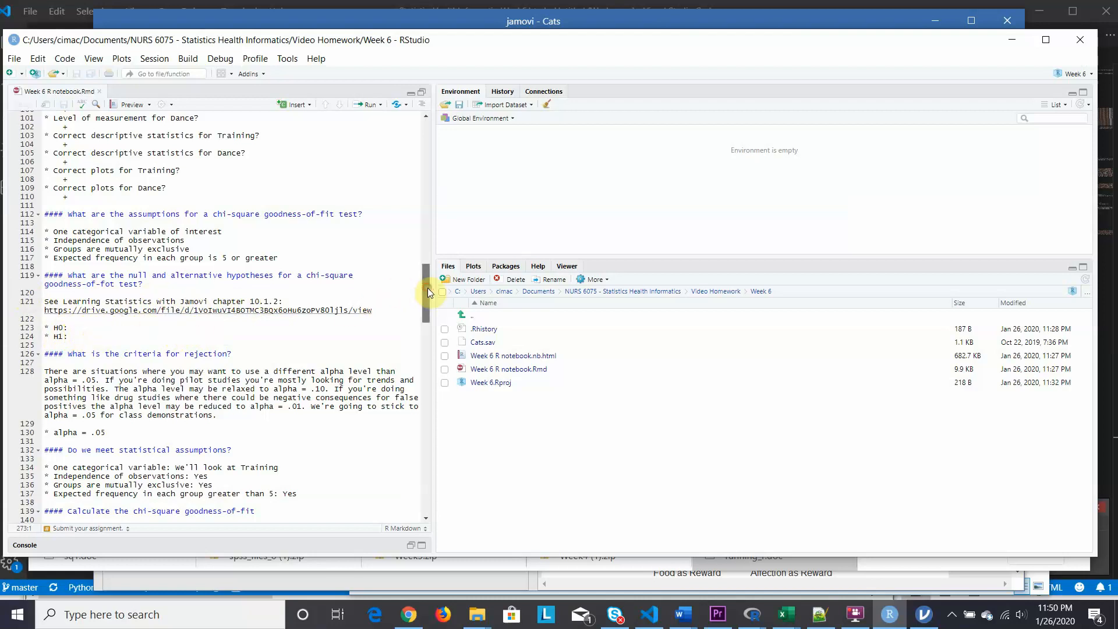
drag(427, 288, 428, 306)
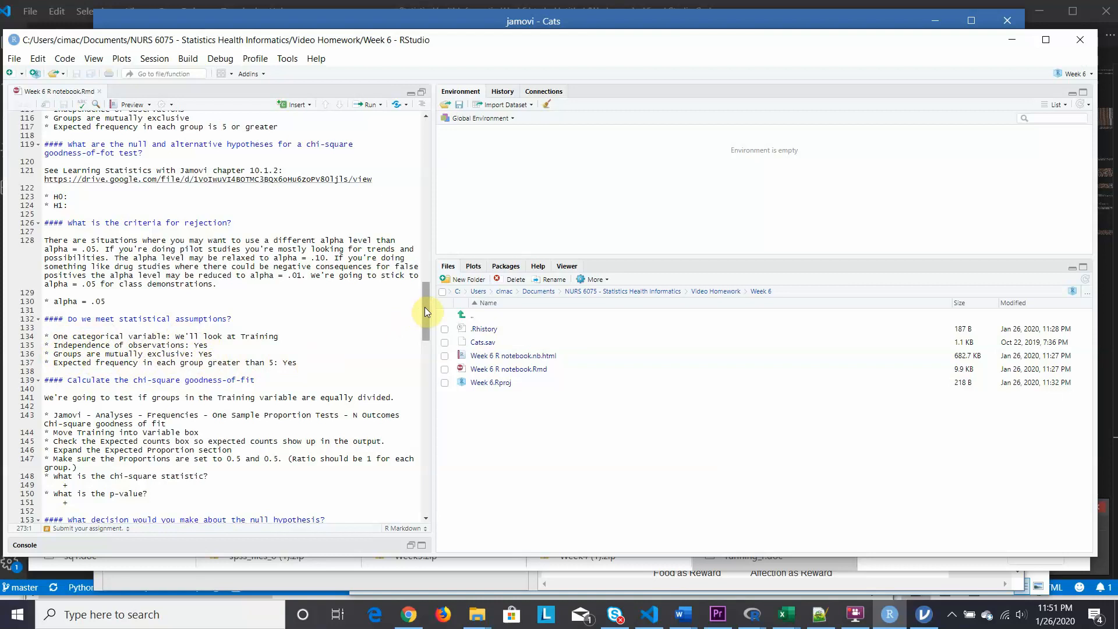
- Switch to jamovi and set up the N Outcomes chi-square goodness-of-fit proportion test with Training as the variable
drag(424, 307, 425, 327)
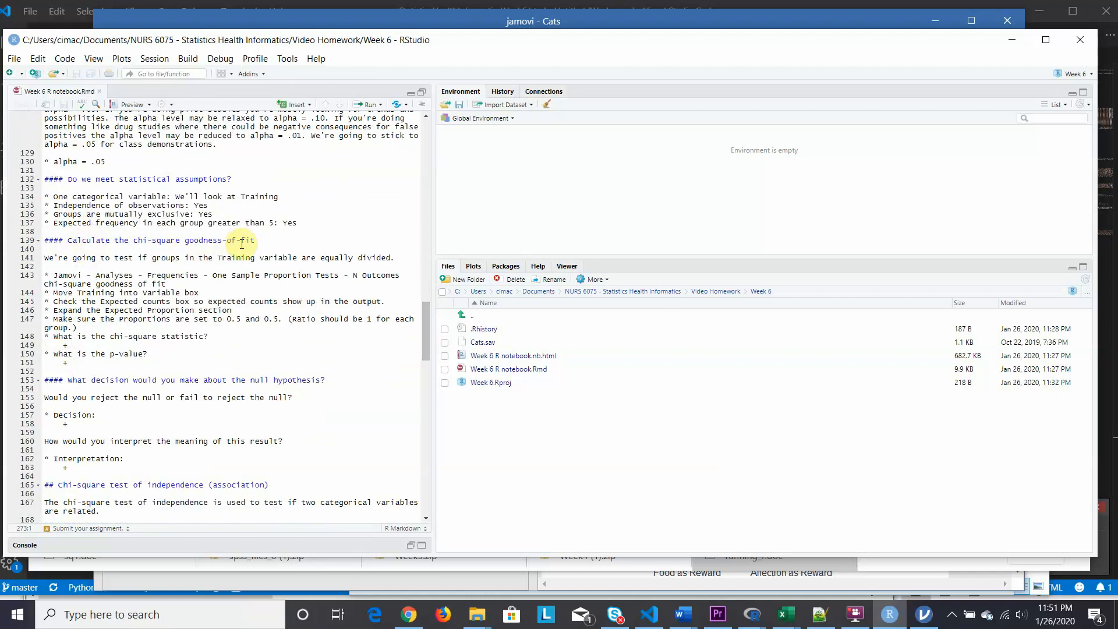
click(924, 621)
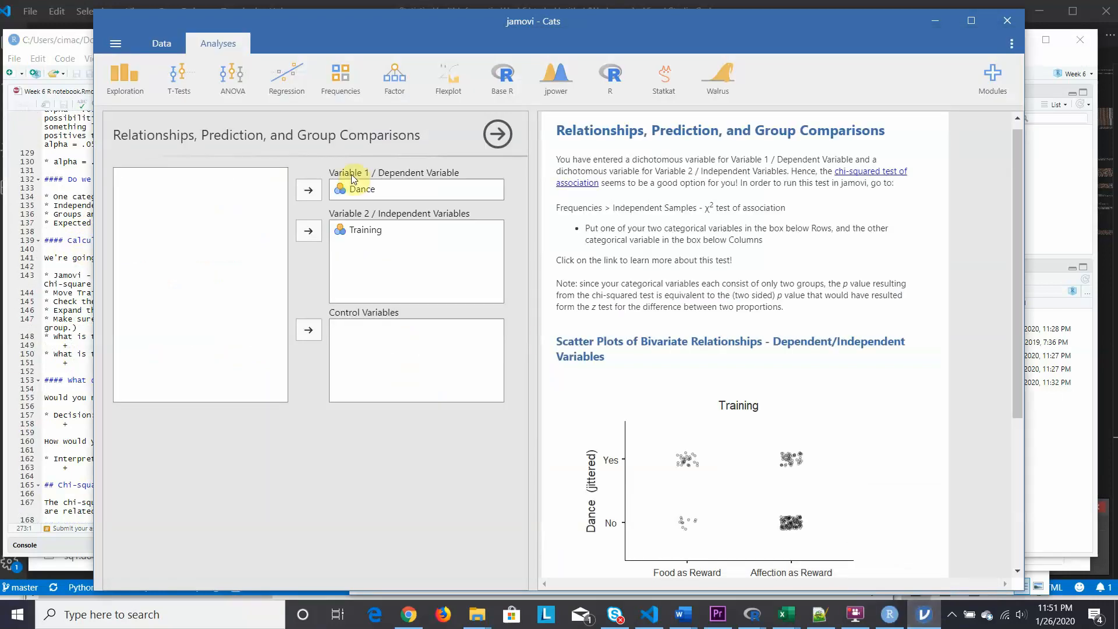
click(348, 81)
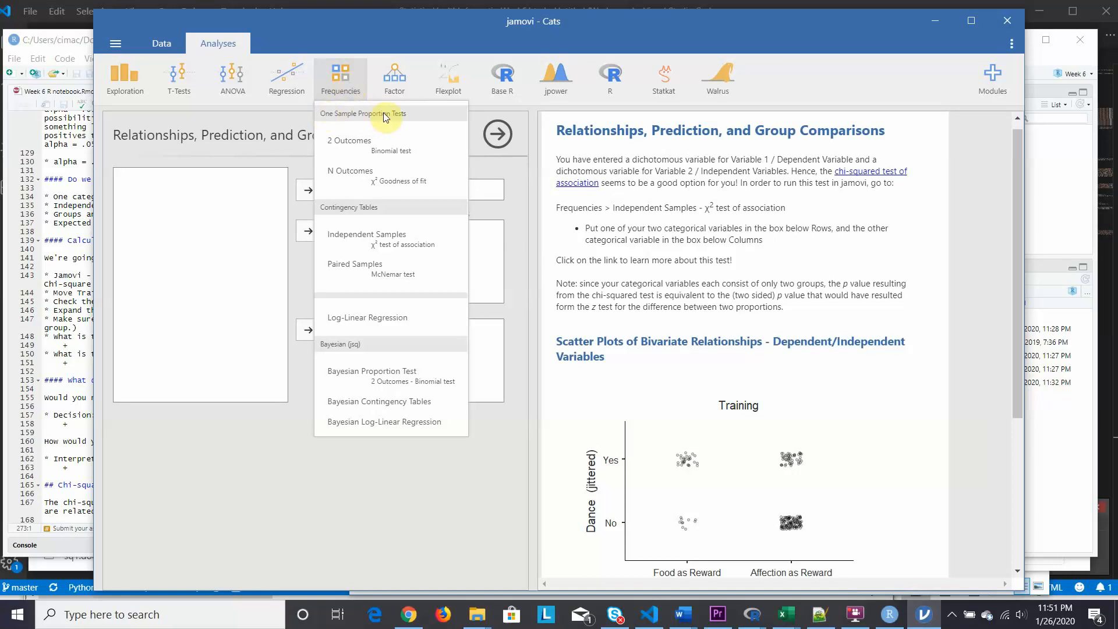
click(375, 176)
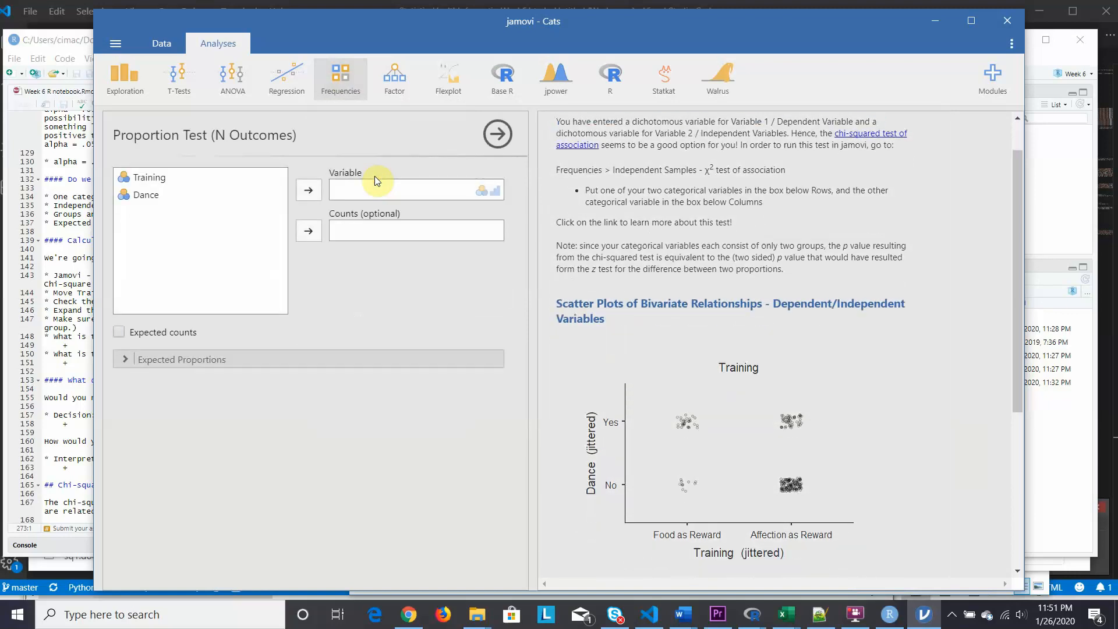
click(152, 178)
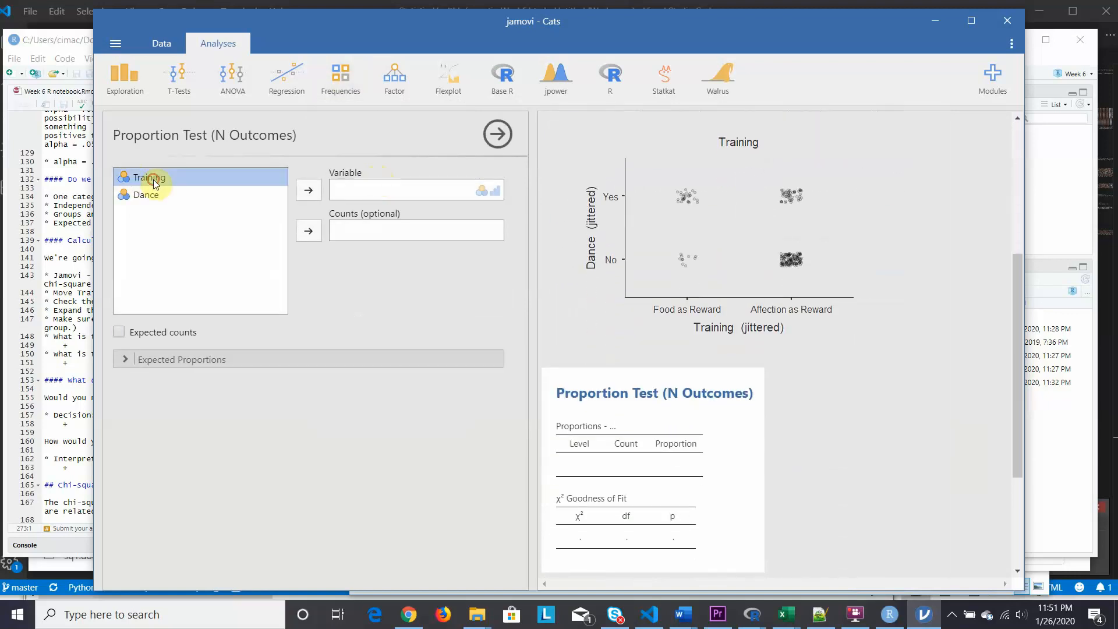
click(309, 192)
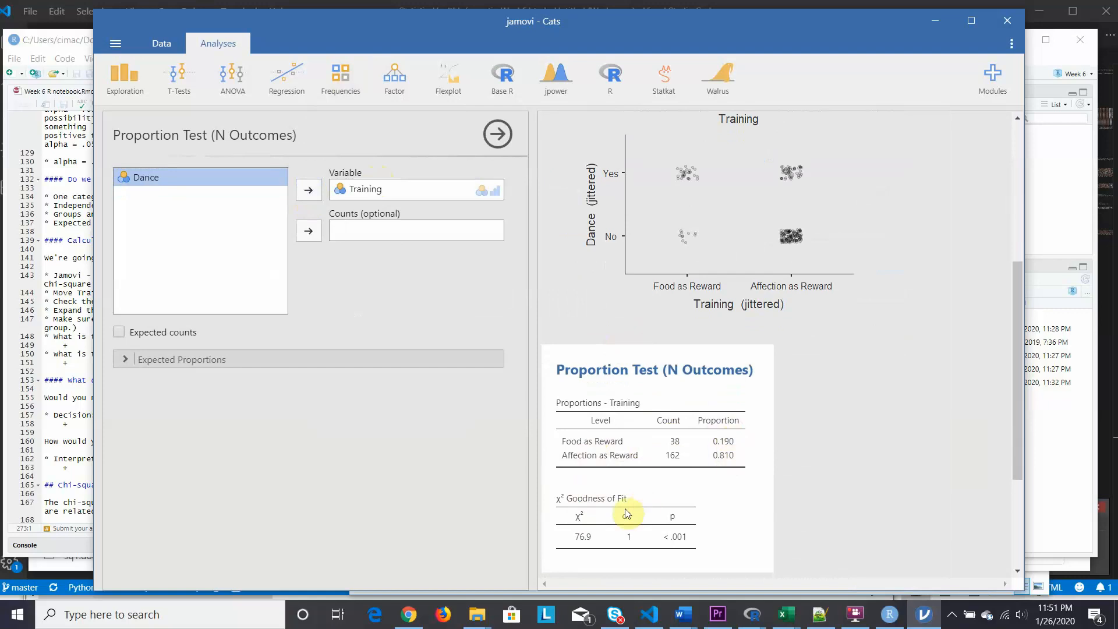
- Include expected counts in the proportion test output and expand the expected proportions for the Training levels
click(118, 332)
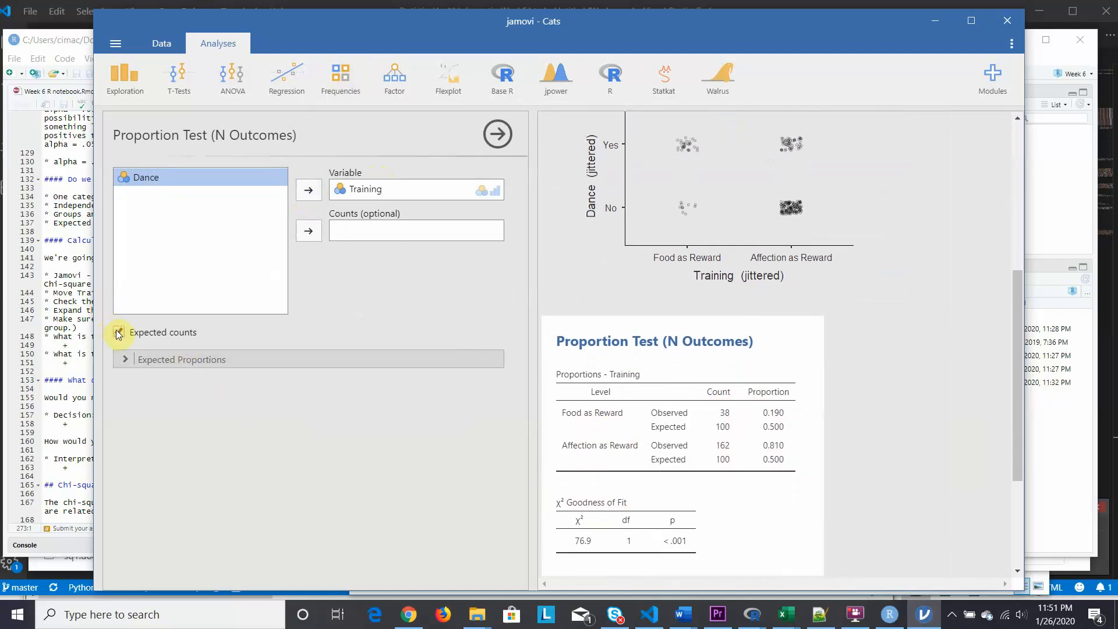
click(121, 360)
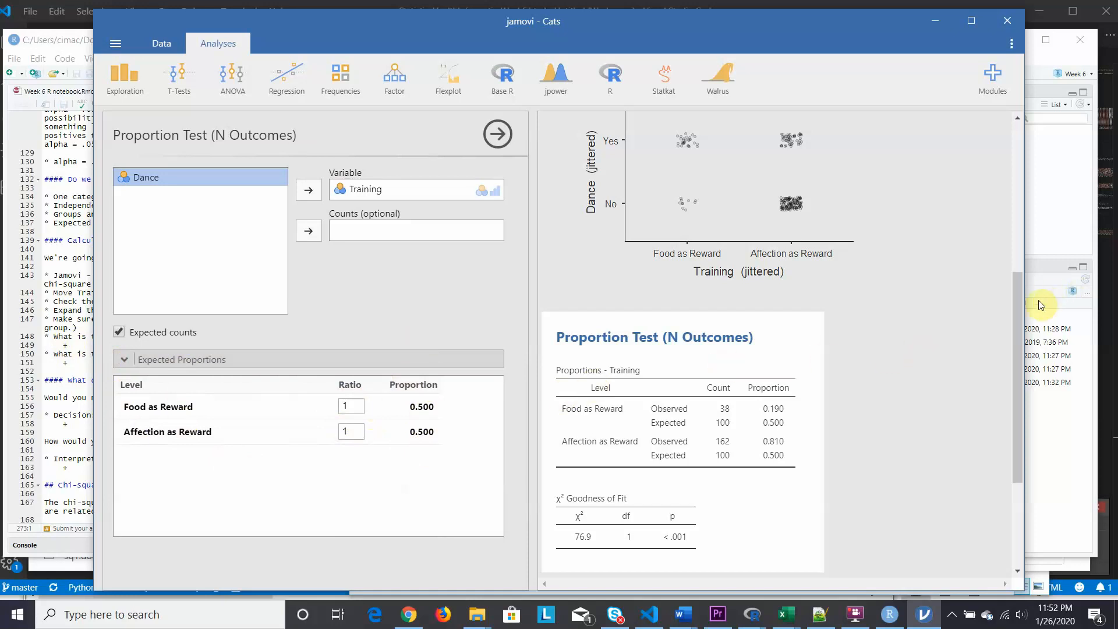
drag(1017, 304, 1019, 370)
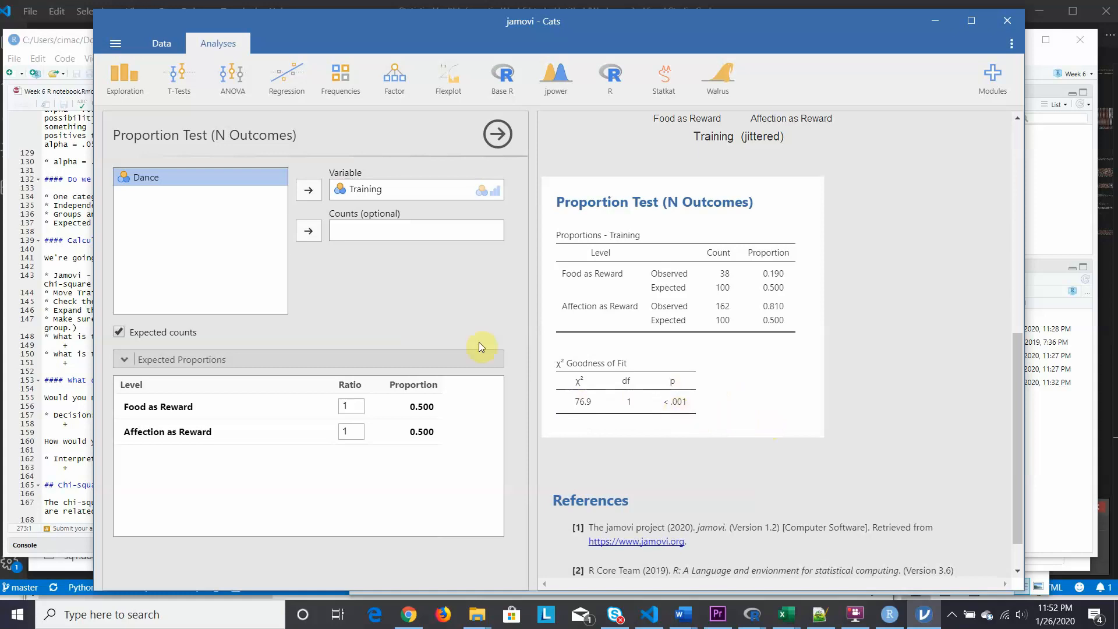
- Compare the notebook's goodness-of-fit questions in RStudio with the proportion test results in jamovi
click(15, 244)
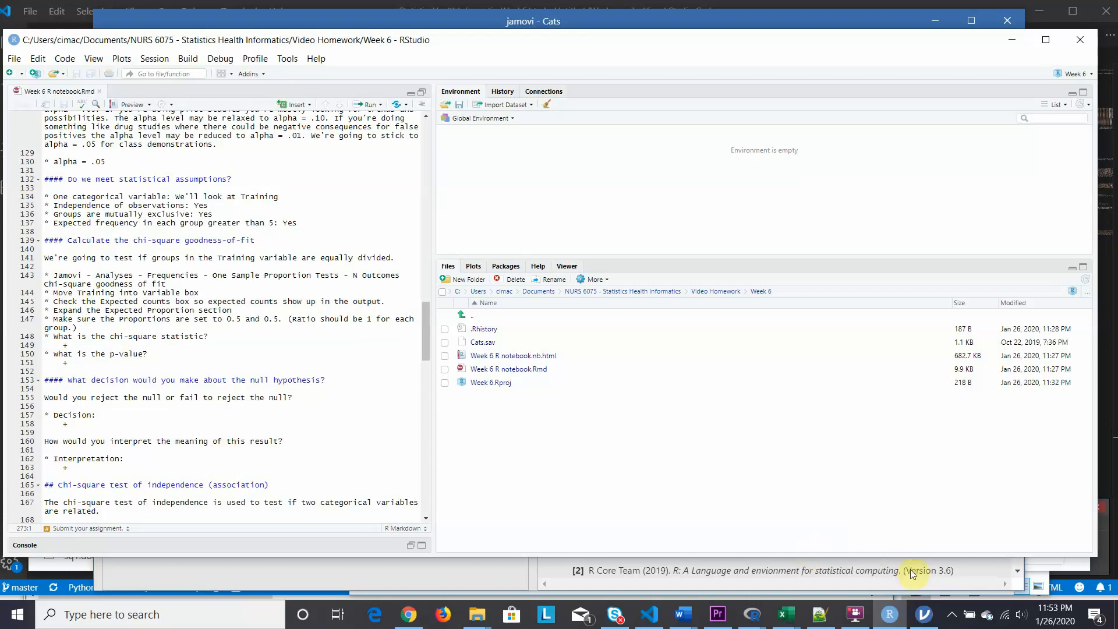
click(920, 616)
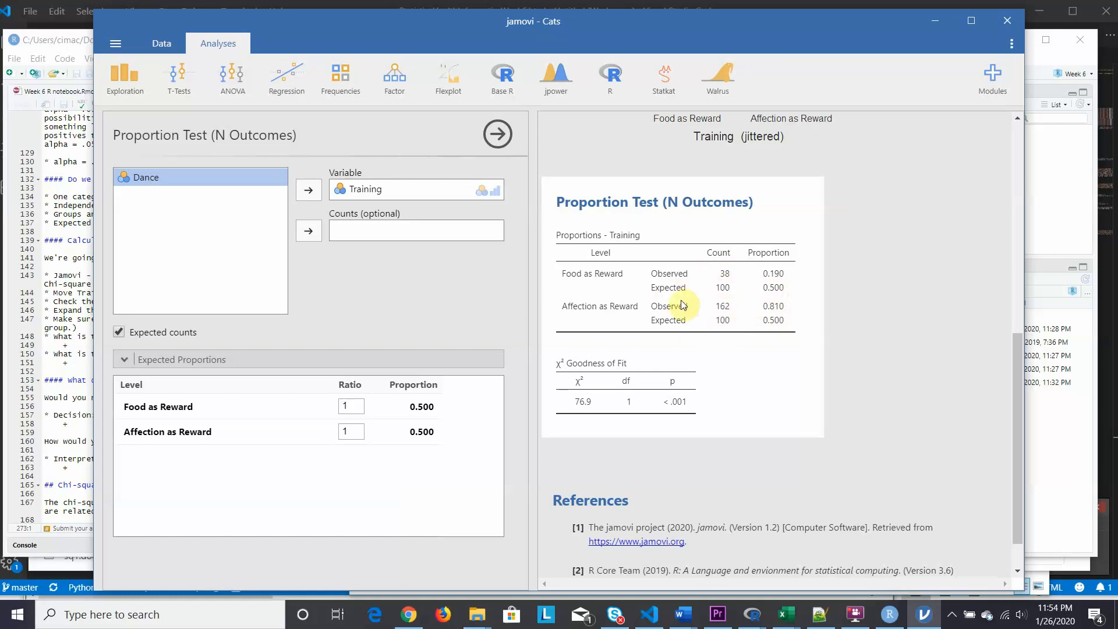
click(14, 336)
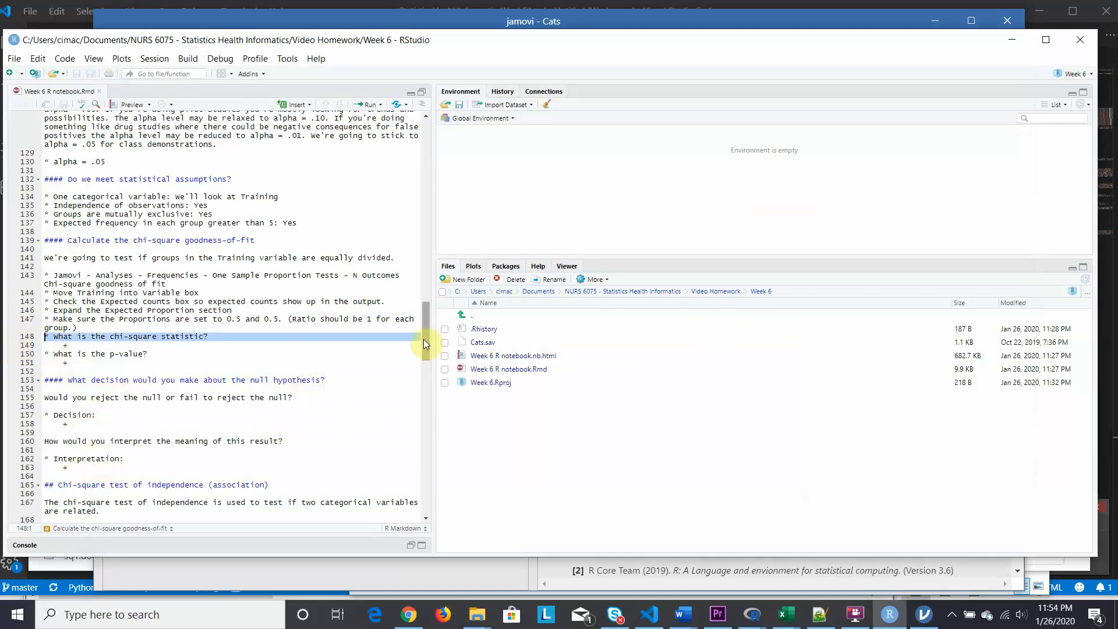
- Read the notebook's chi-square test of independence section, from the assumptions through the calculation instructions and standardized residuals explanation
drag(424, 339, 429, 382)
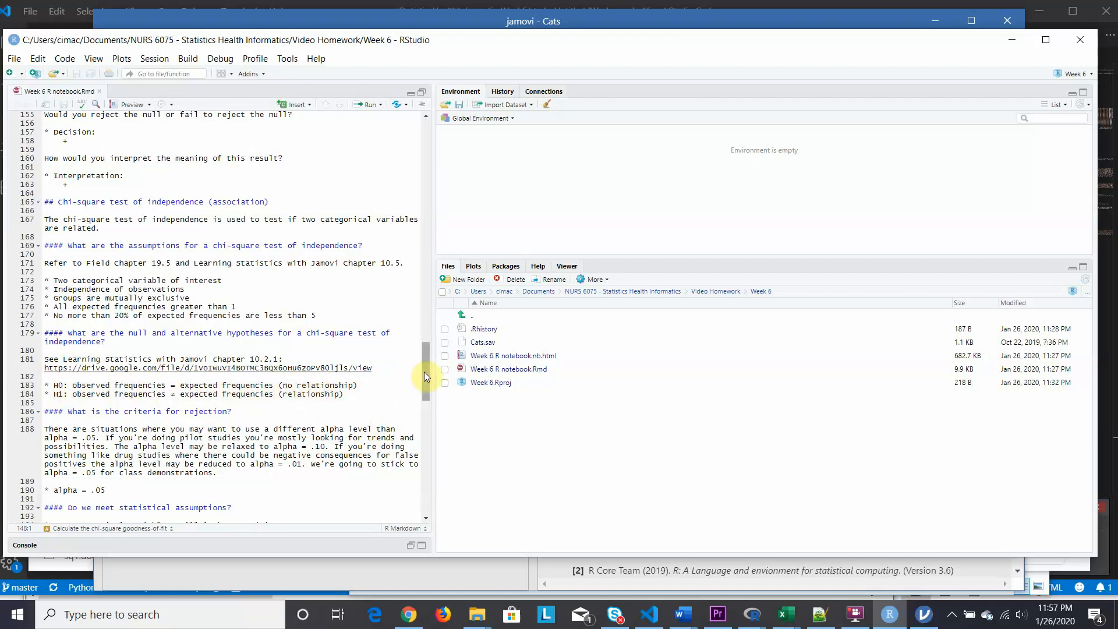
drag(423, 372, 426, 396)
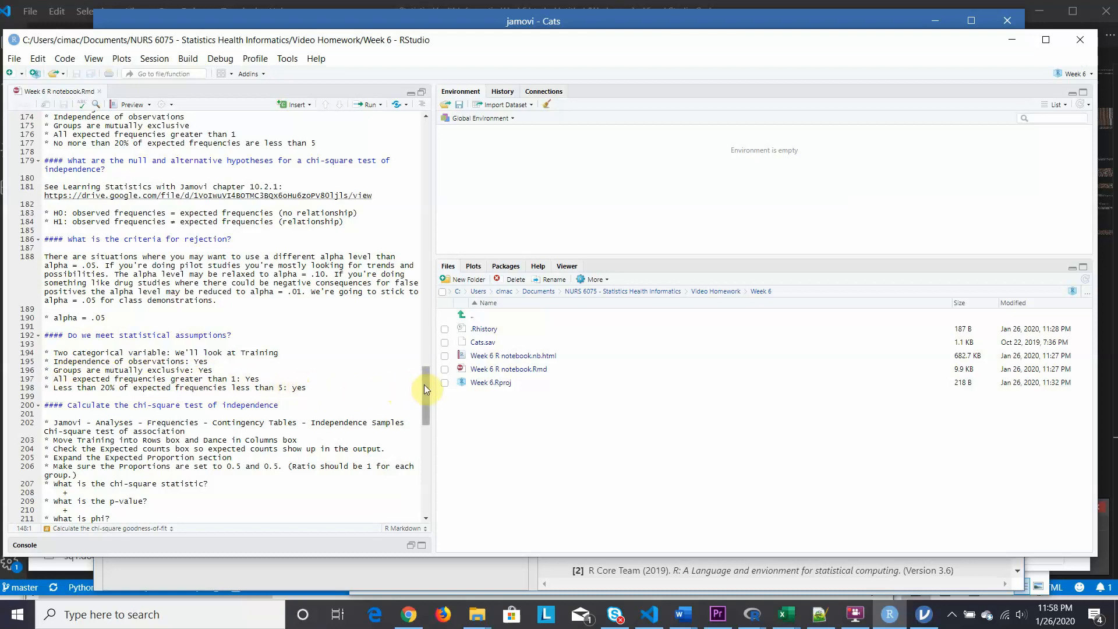
drag(424, 385, 423, 404)
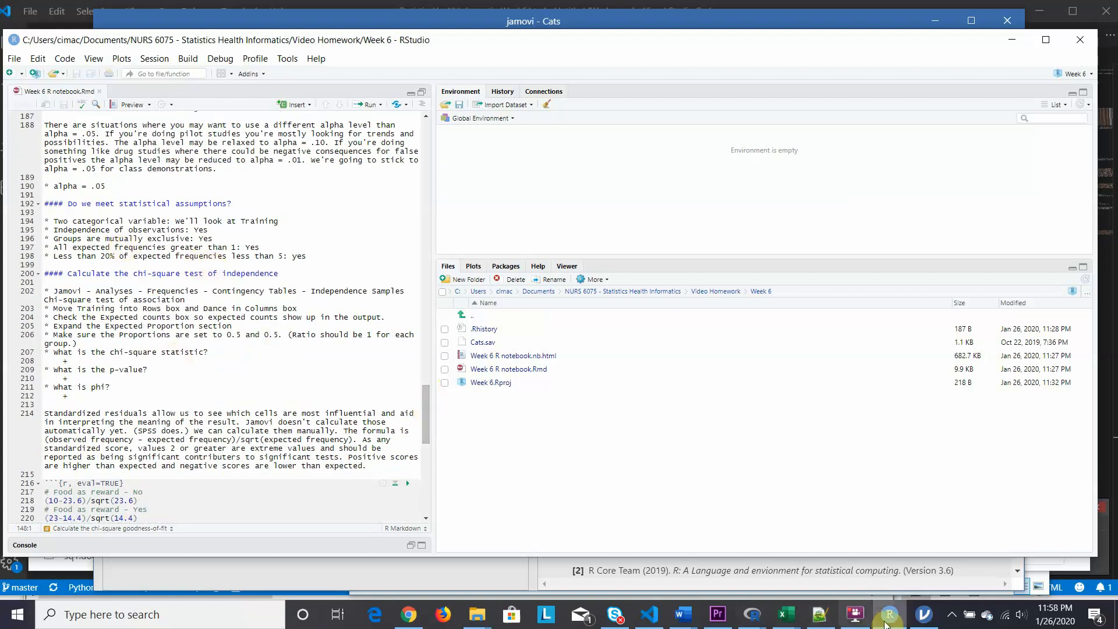
- Switch to jamovi and start an Independent Samples chi-square test of association under Contingency Tables
click(926, 616)
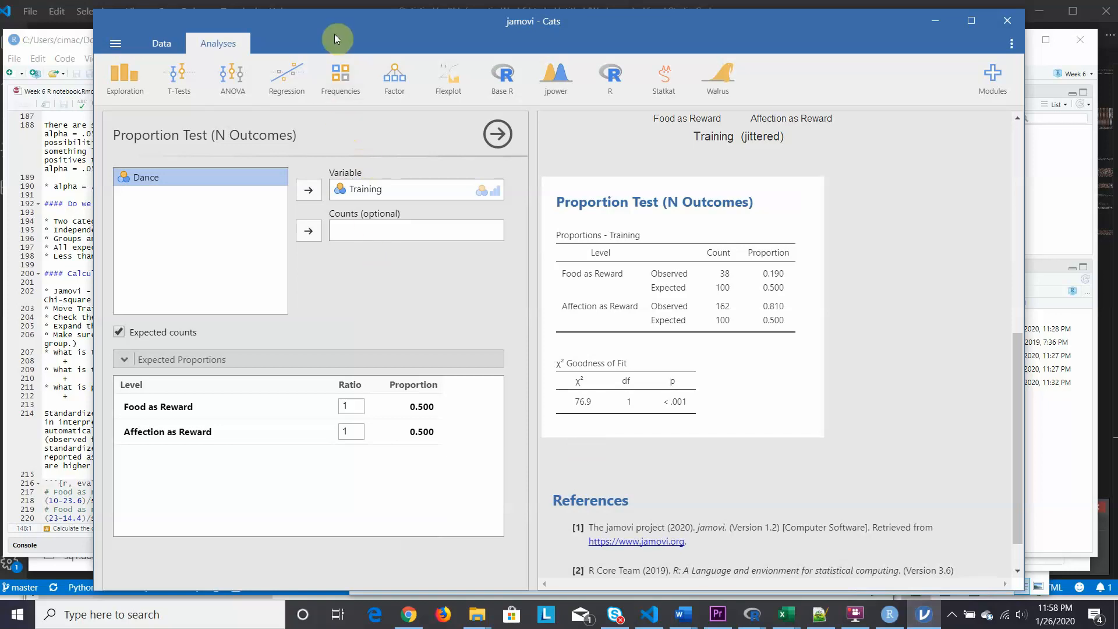
click(341, 71)
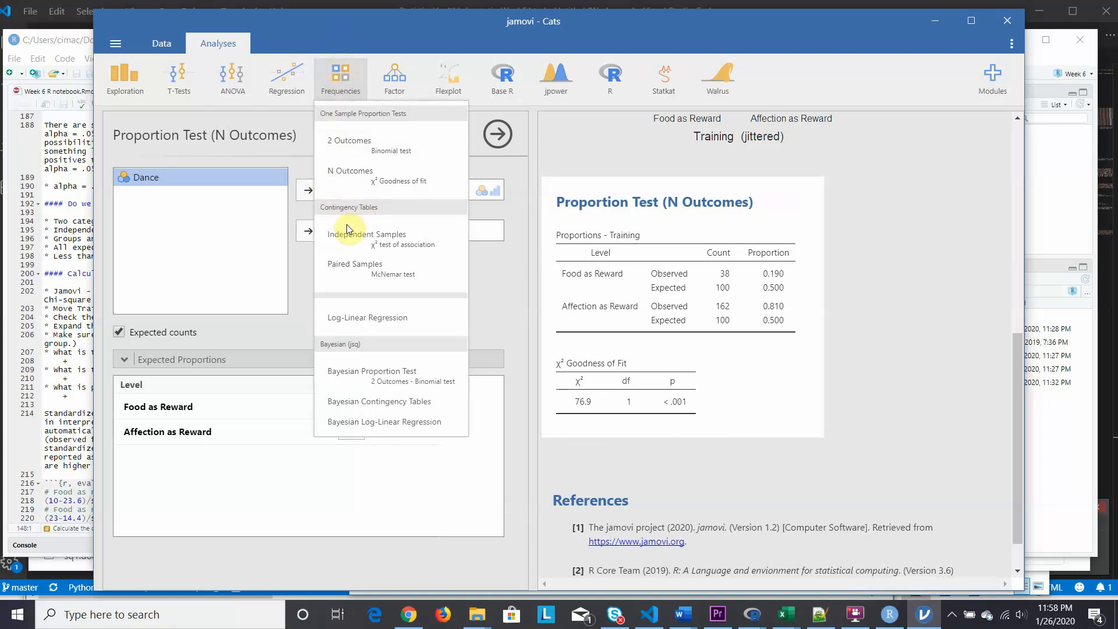
click(387, 241)
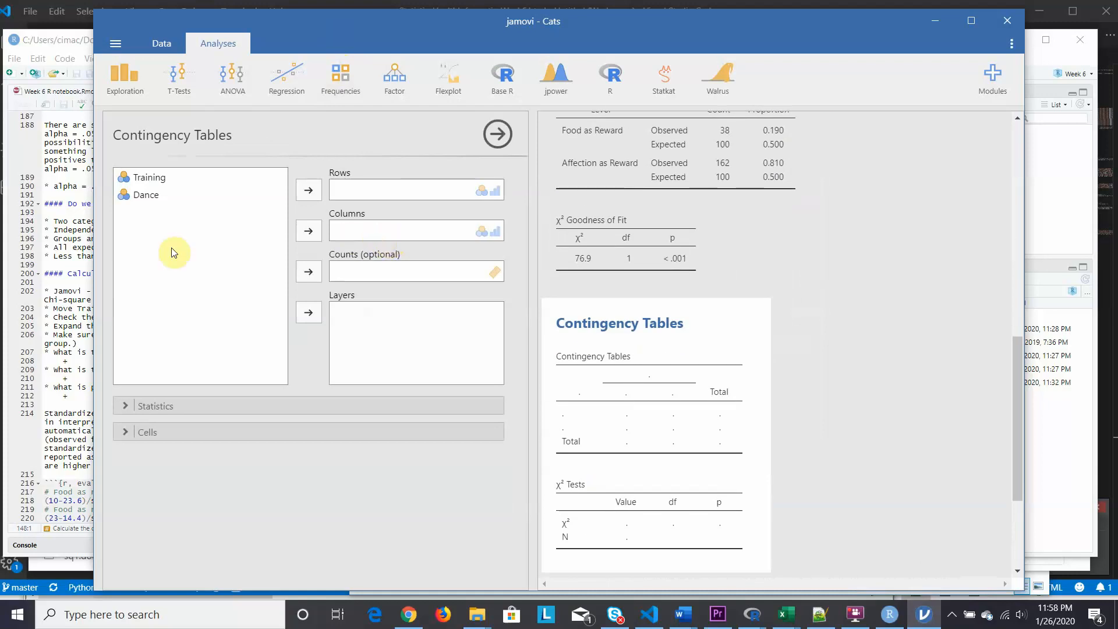
click(148, 179)
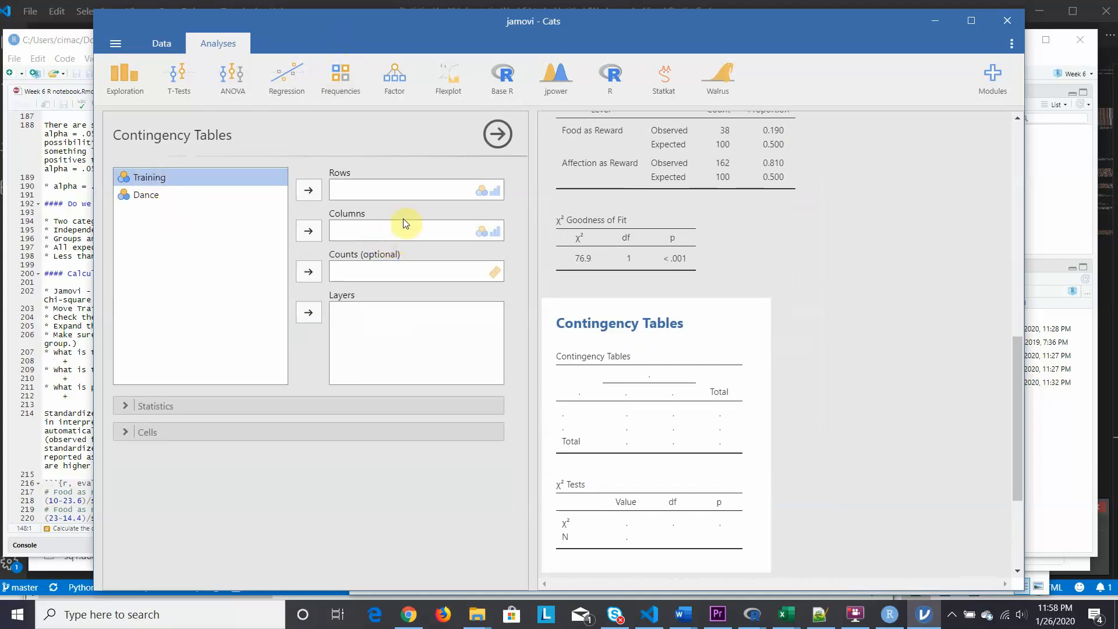
click(309, 230)
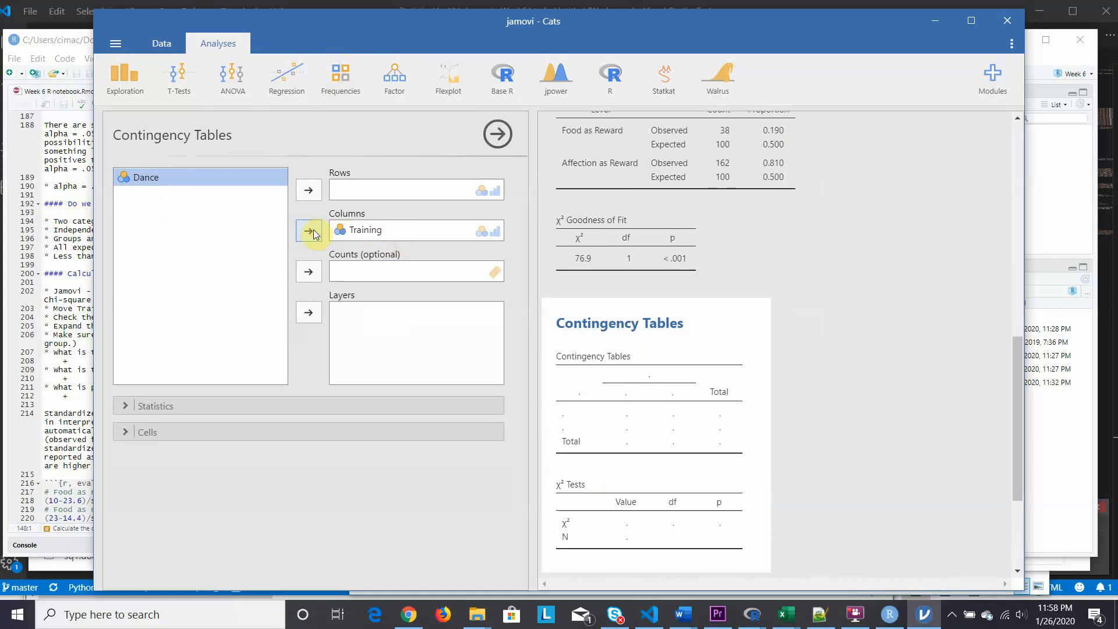
click(309, 190)
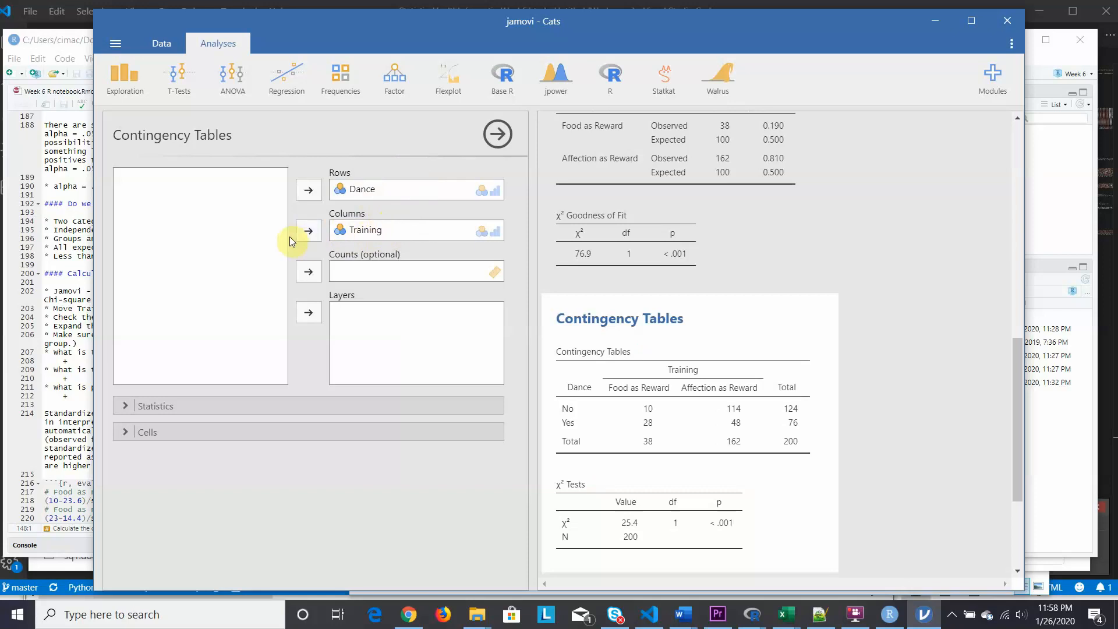
click(361, 229)
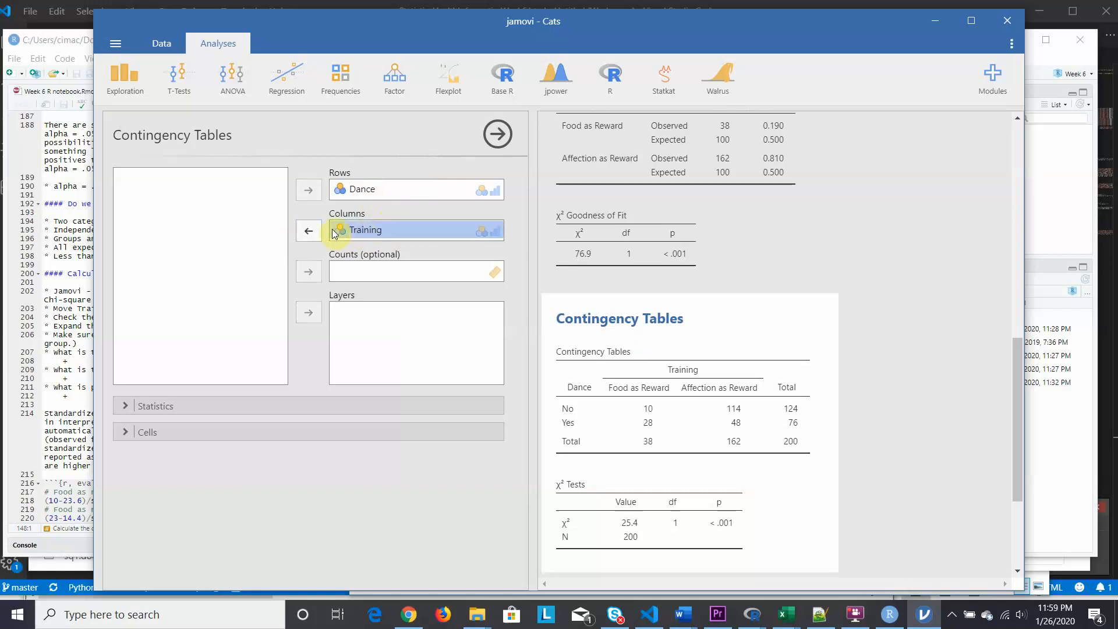
click(310, 232)
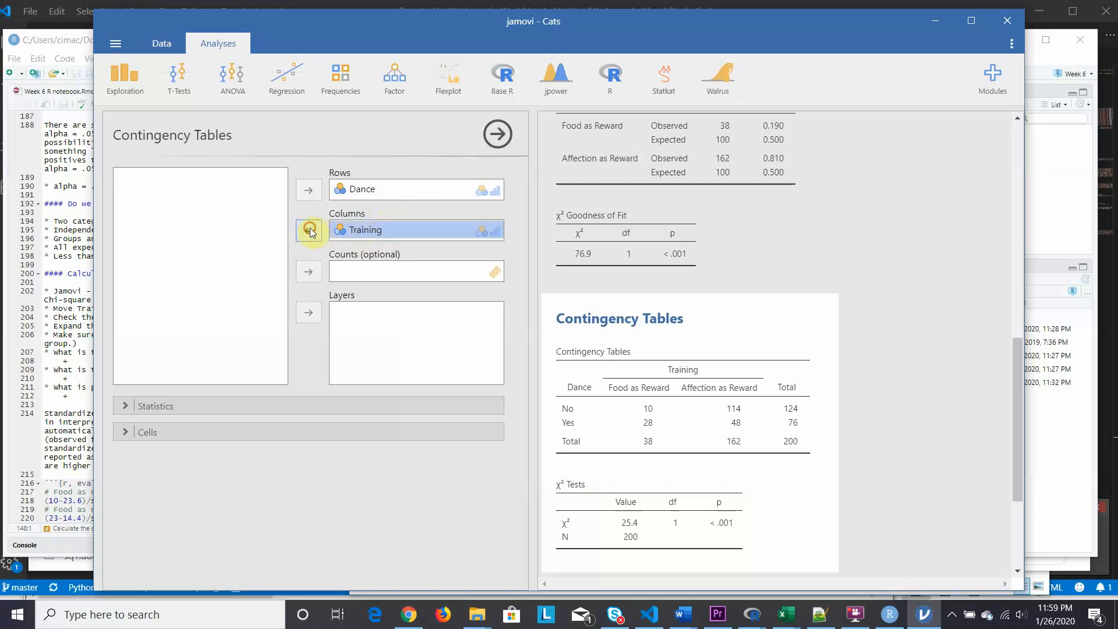
click(366, 194)
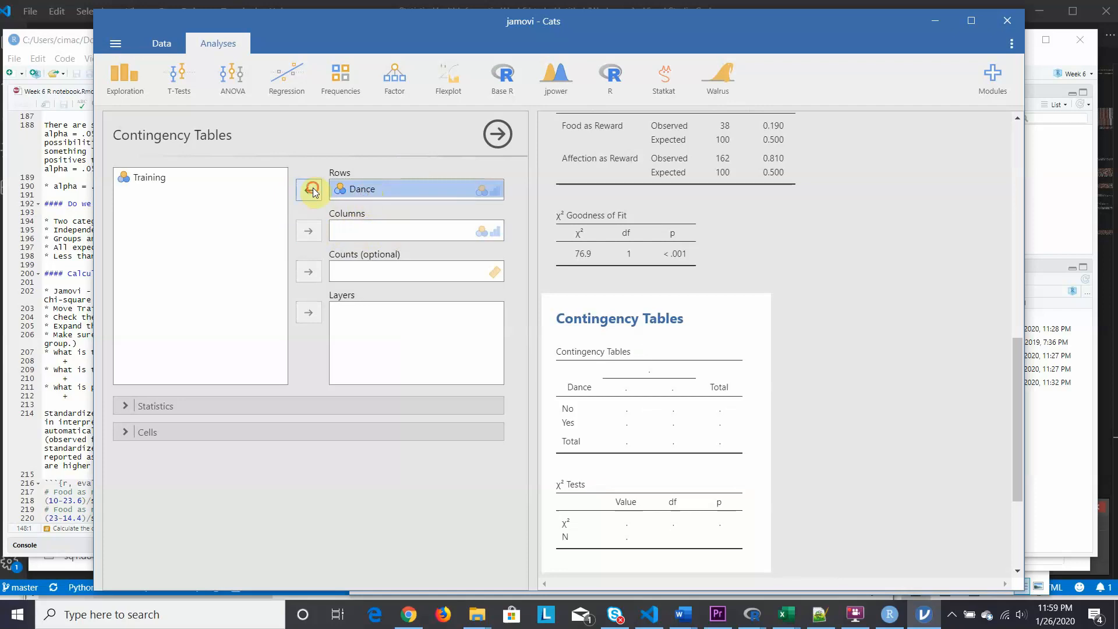
click(309, 190)
- Assign Training to the rows and Dance to the columns of the contingency table
click(145, 177)
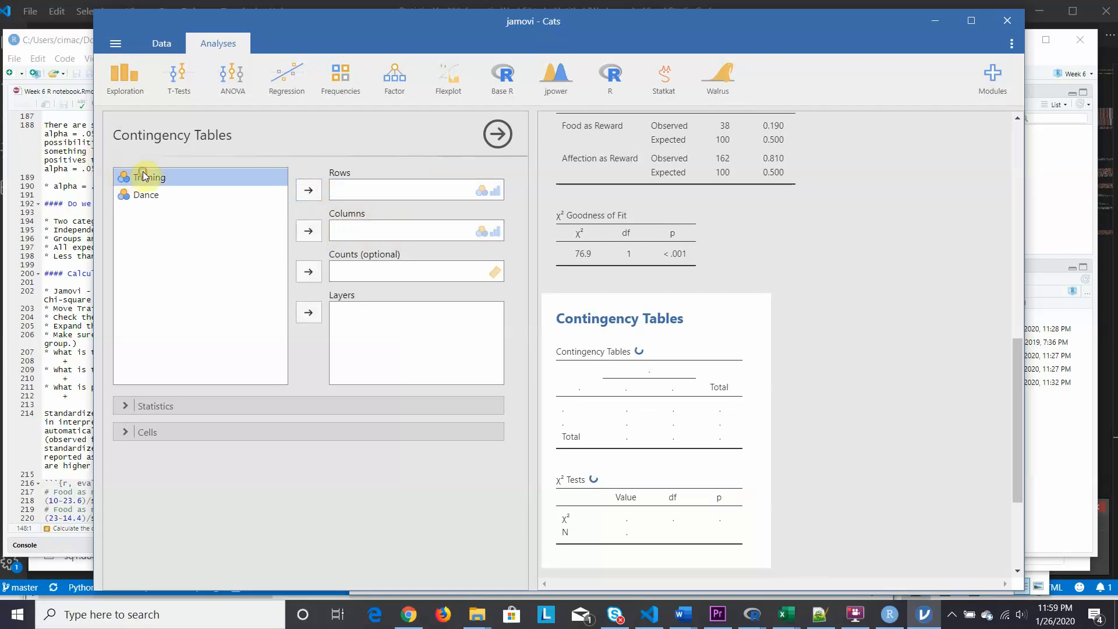
click(307, 189)
click(308, 231)
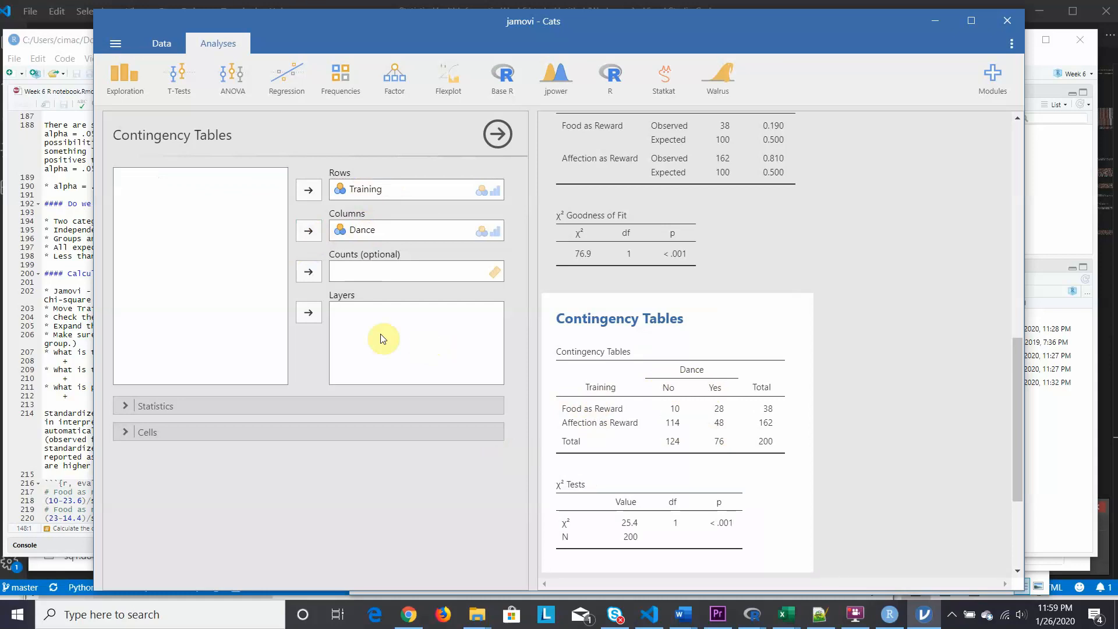
- Add Phi and Cramer's V and the expected cell counts to the contingency table analysis
click(124, 408)
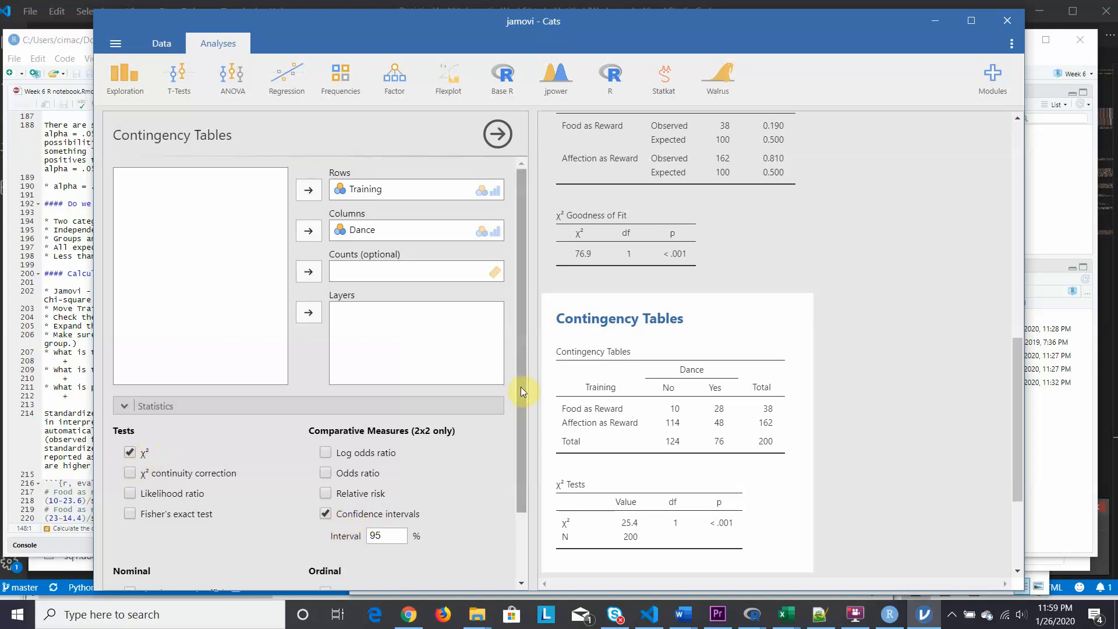
drag(521, 386, 524, 454)
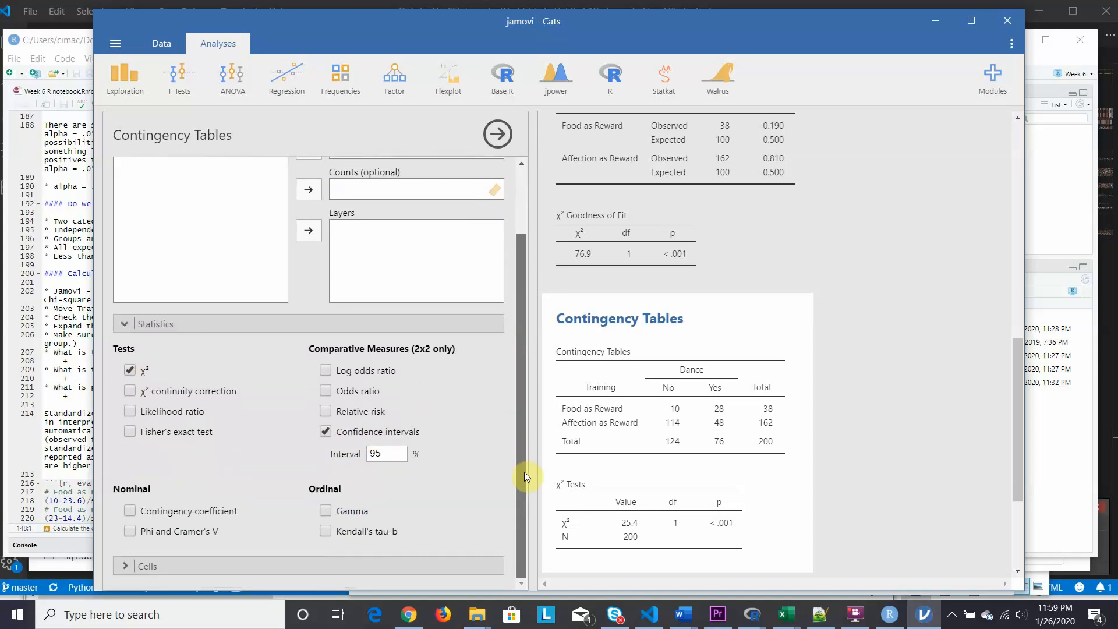
click(130, 531)
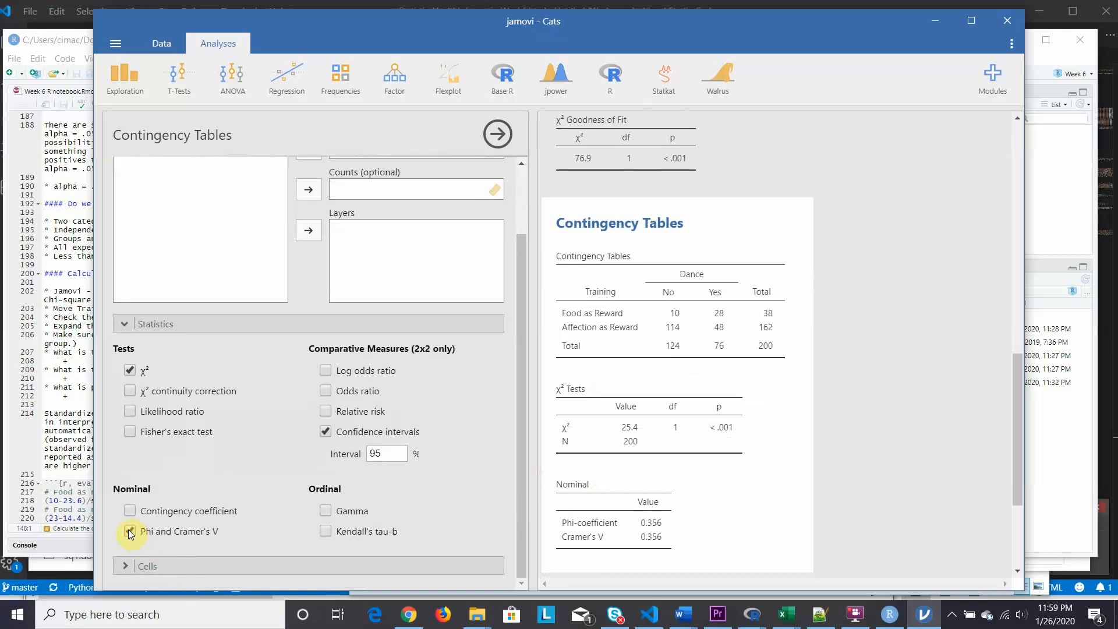
click(126, 566)
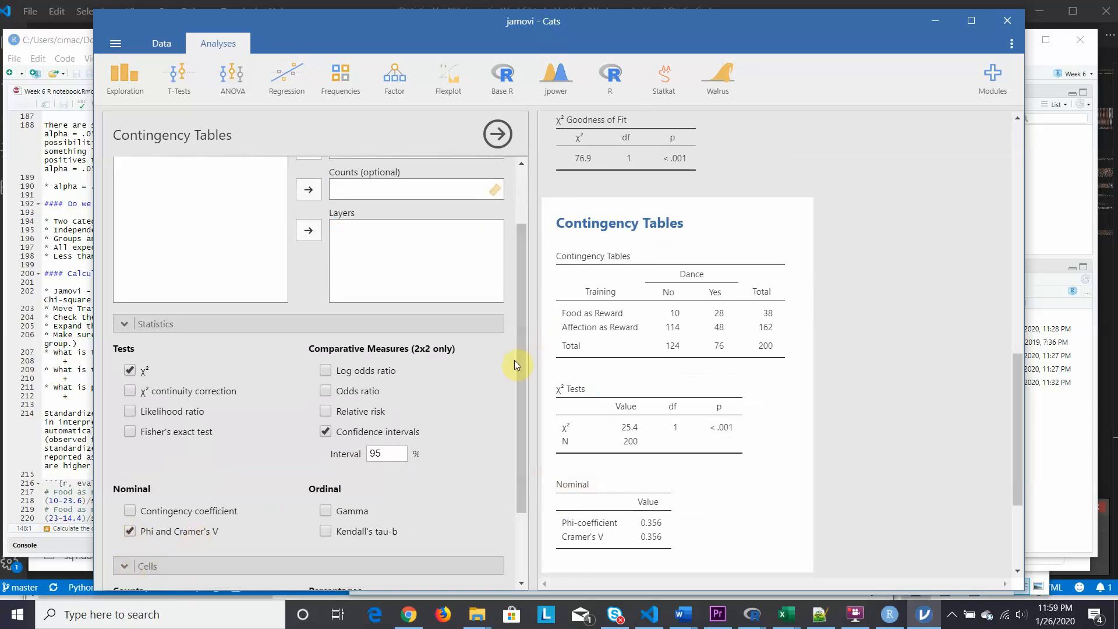
drag(521, 362, 519, 555)
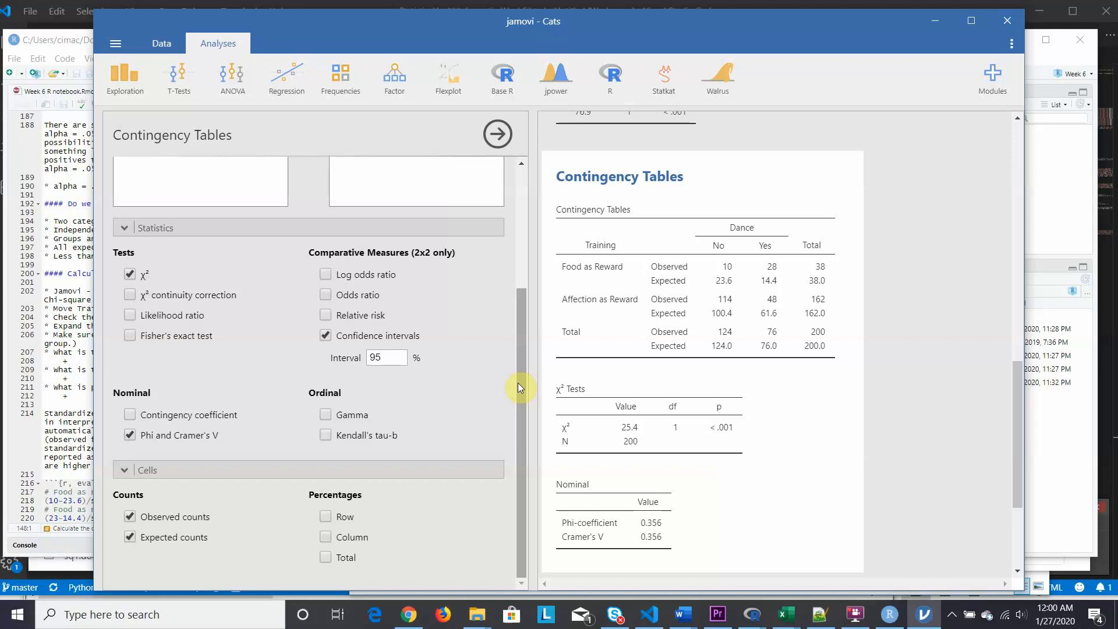
drag(521, 382, 541, 432)
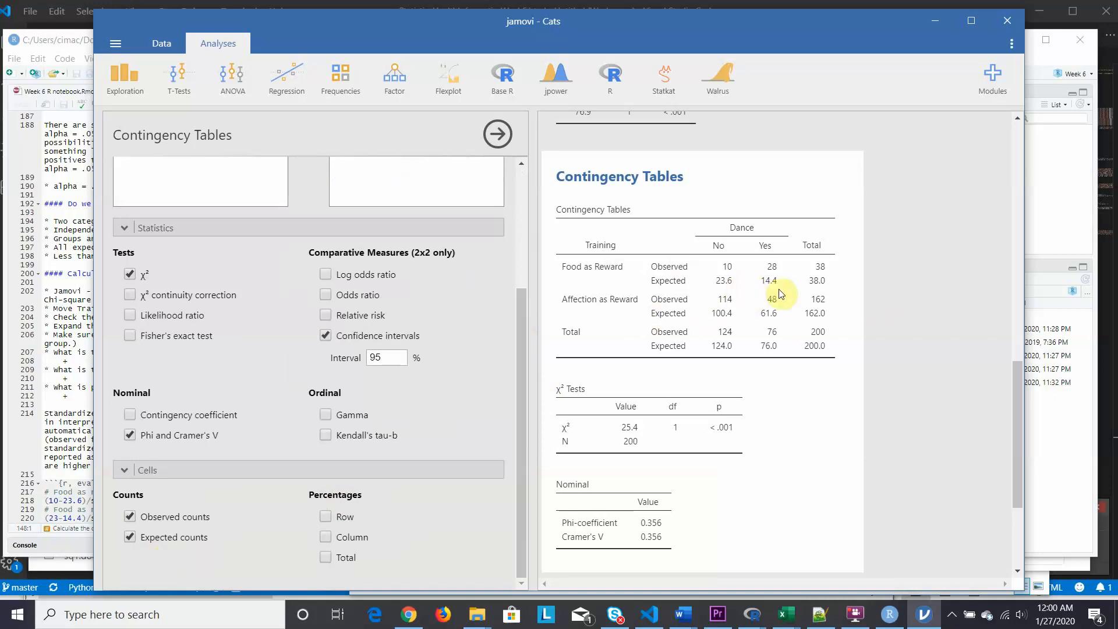
- Check the notebook's chi-square statistic, p-value and phi questions in RStudio against the contingency table results in jamovi
click(12, 351)
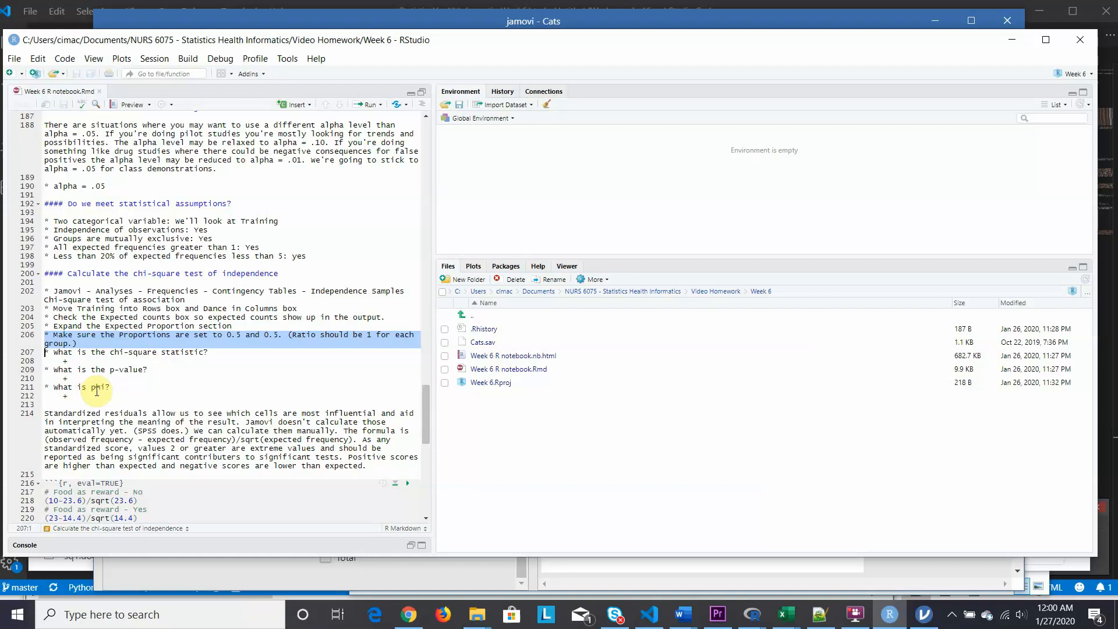
click(923, 621)
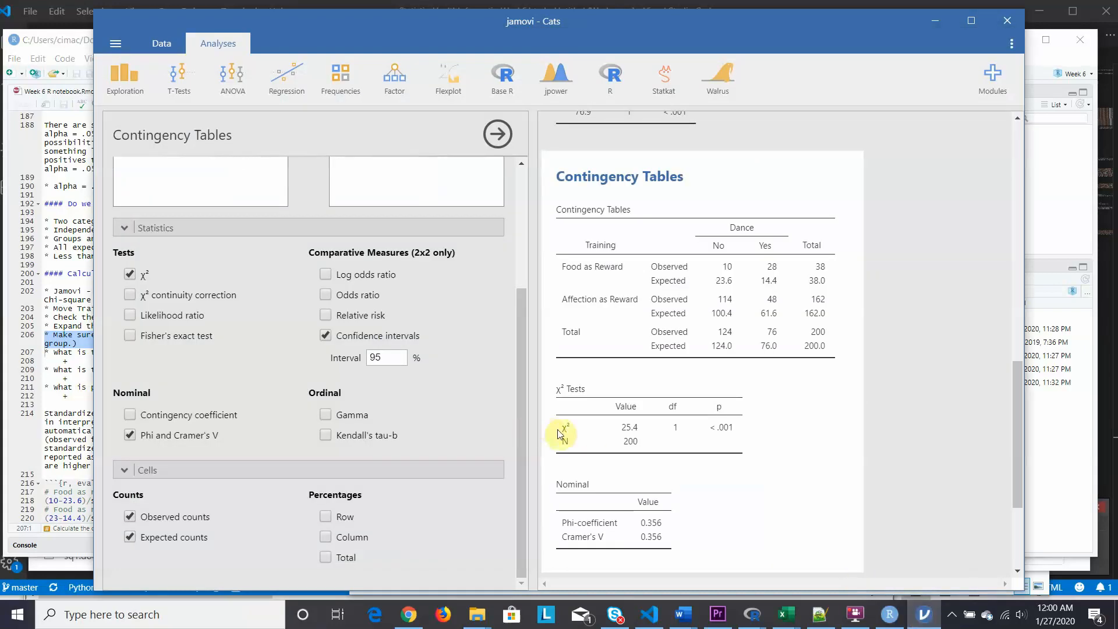
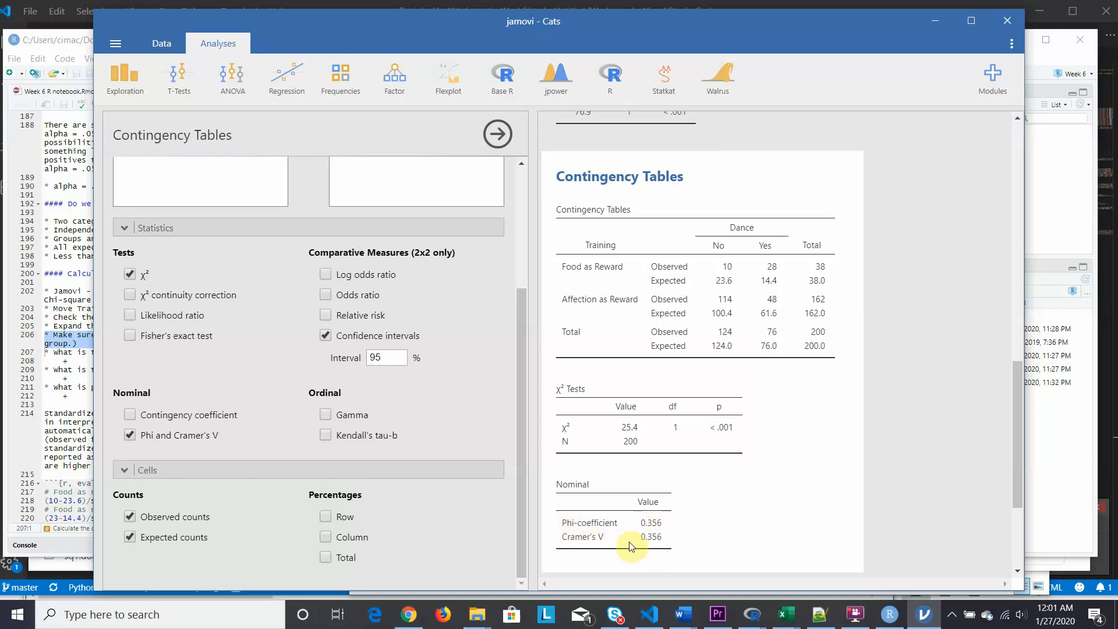
- Switch to RStudio and run the notebook's code chunk that calculates the standardized residuals
click(19, 425)
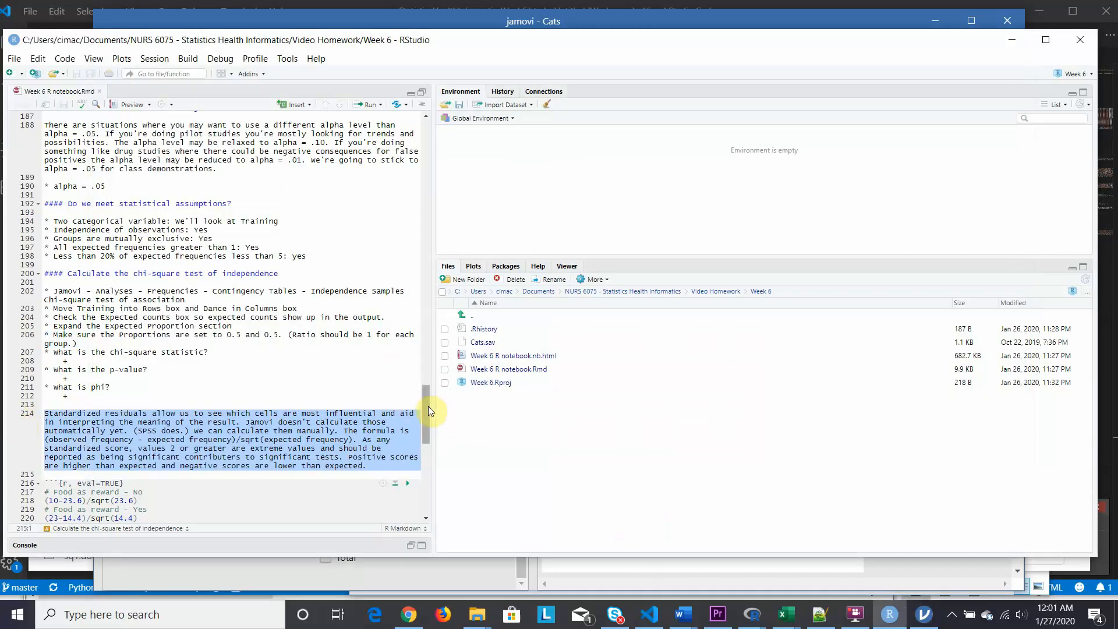
drag(425, 404, 425, 425)
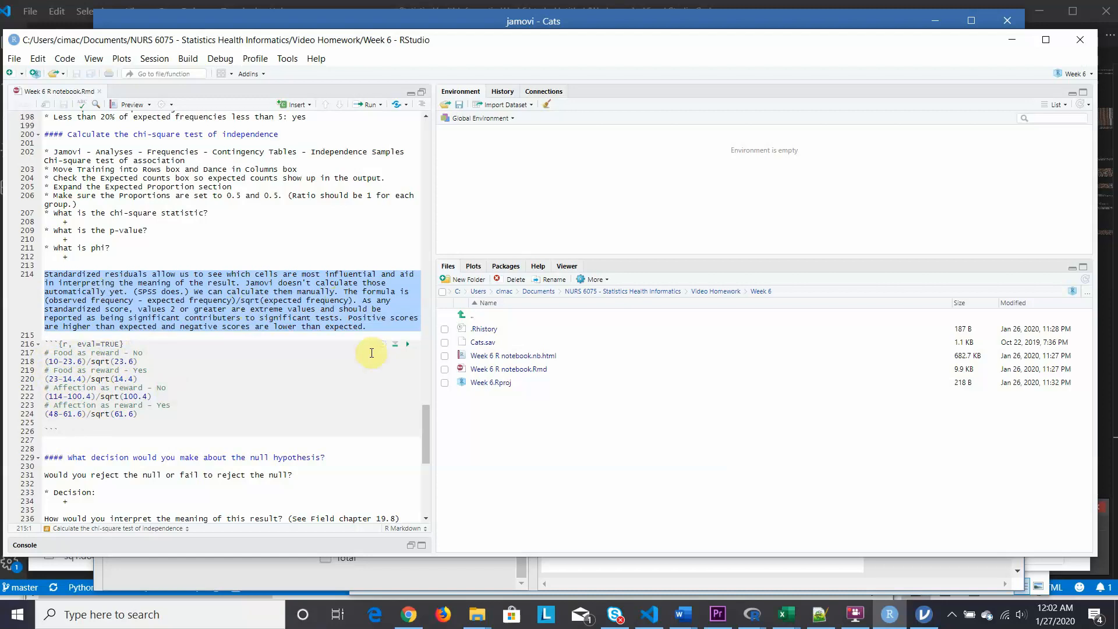
click(408, 345)
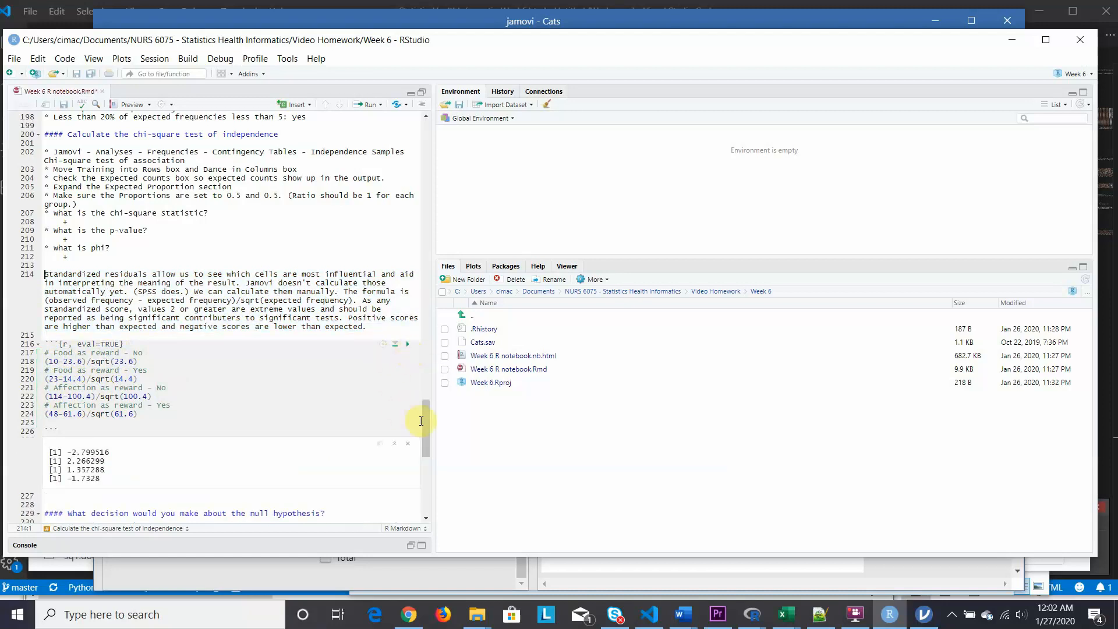
- Review the notebook's null hypothesis and interpretation questions against the contingency table results in jamovi, ending back in RStudio
drag(428, 418, 423, 446)
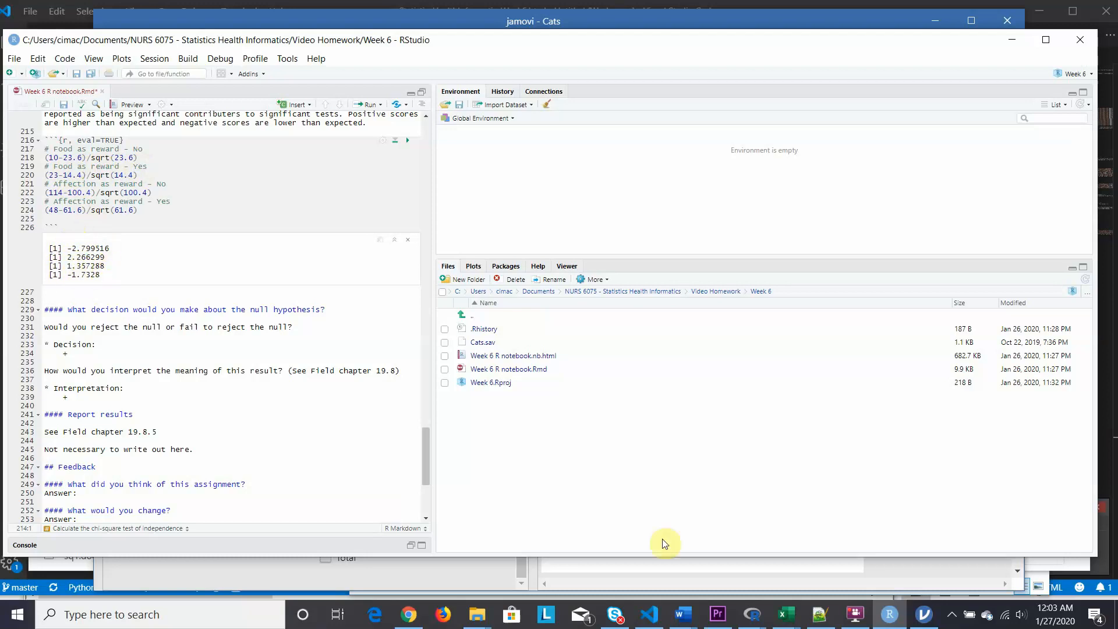
click(927, 619)
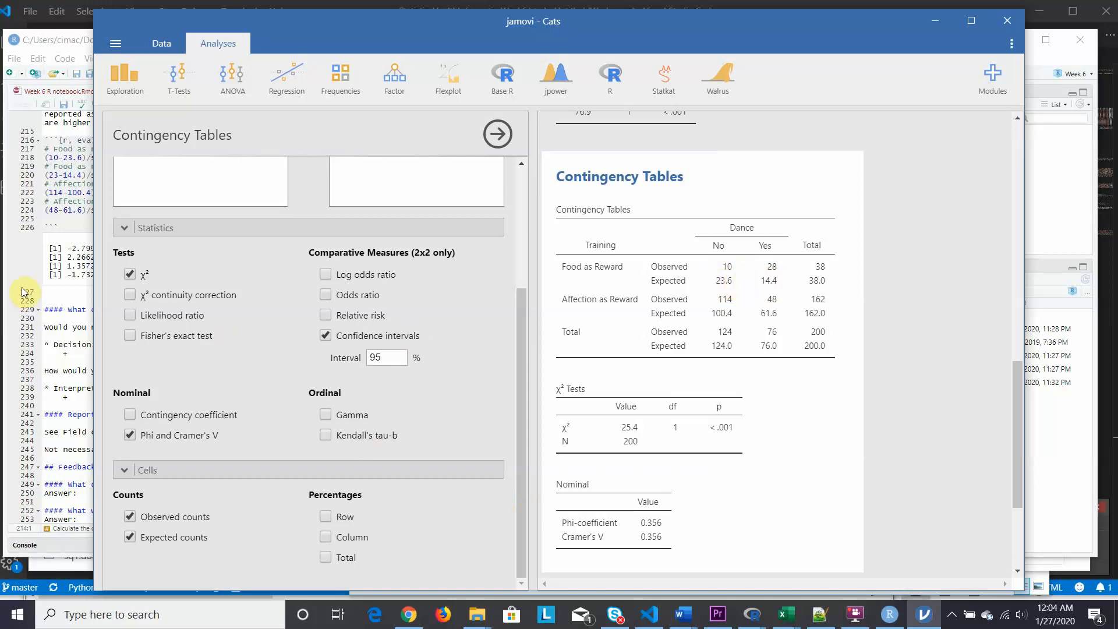
click(15, 268)
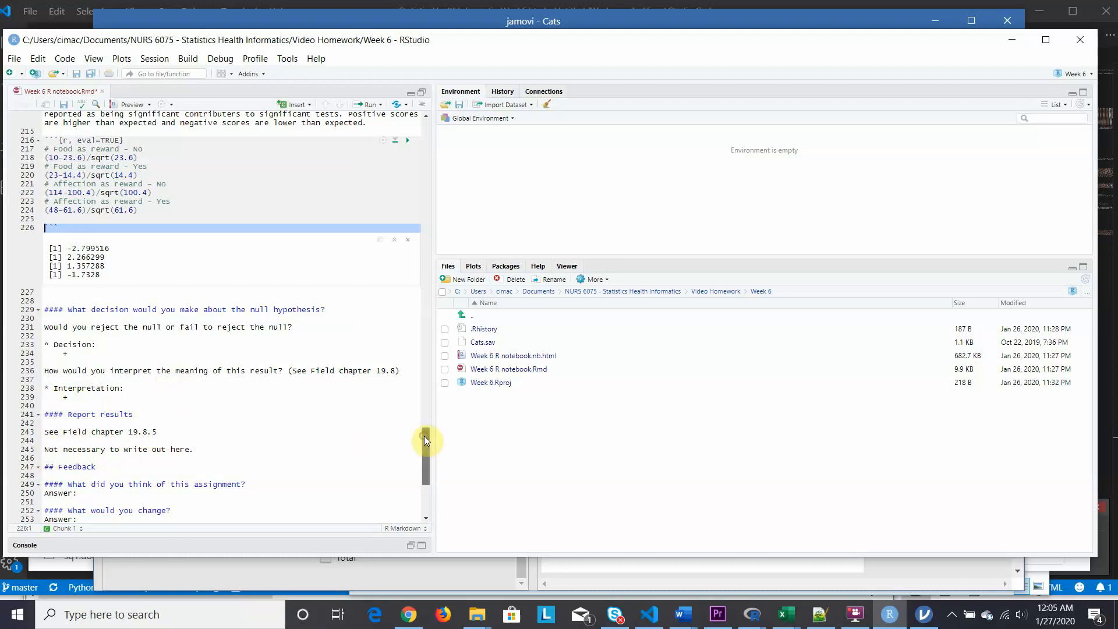
- Knit the Week 6 R notebook to HTML and check the output file in the Week 6 folder in File Explorer
drag(425, 437, 428, 469)
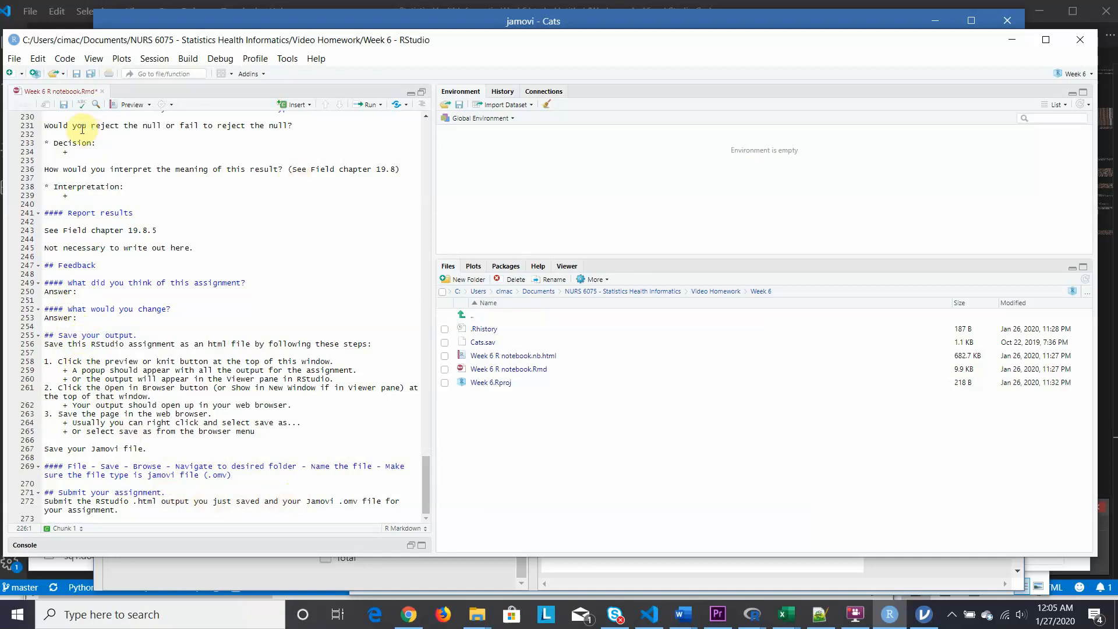
click(150, 105)
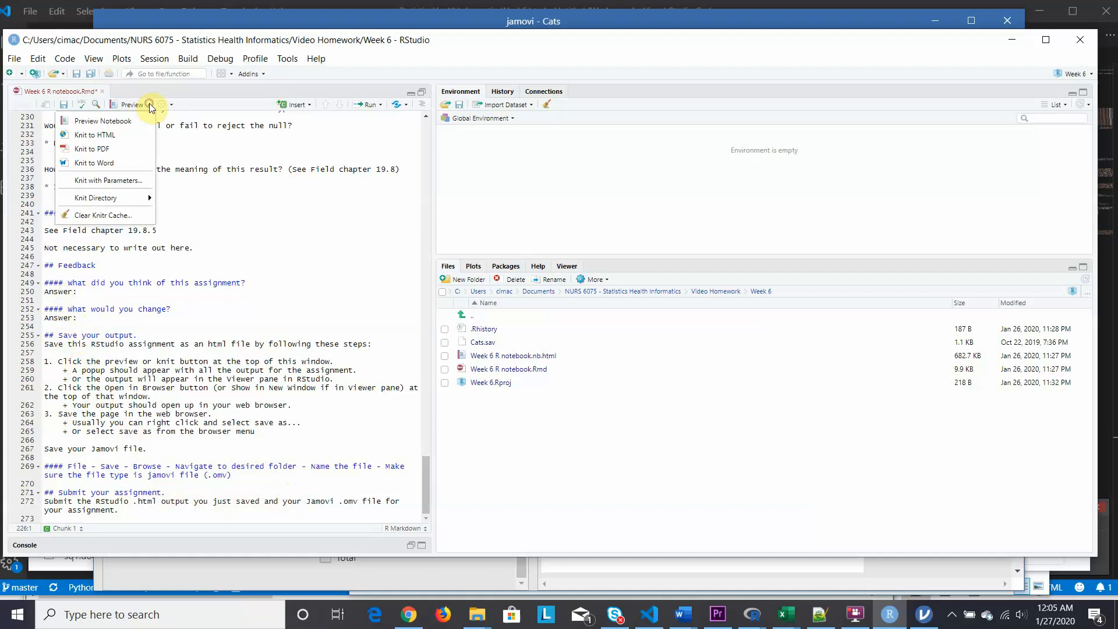
click(92, 139)
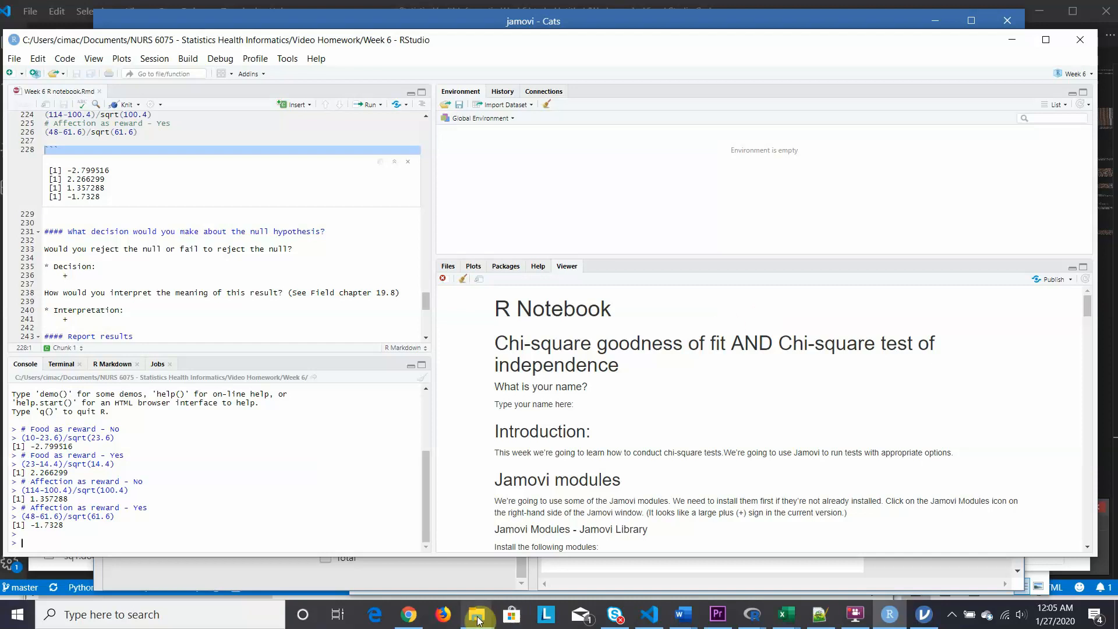
mouse_move(477, 621)
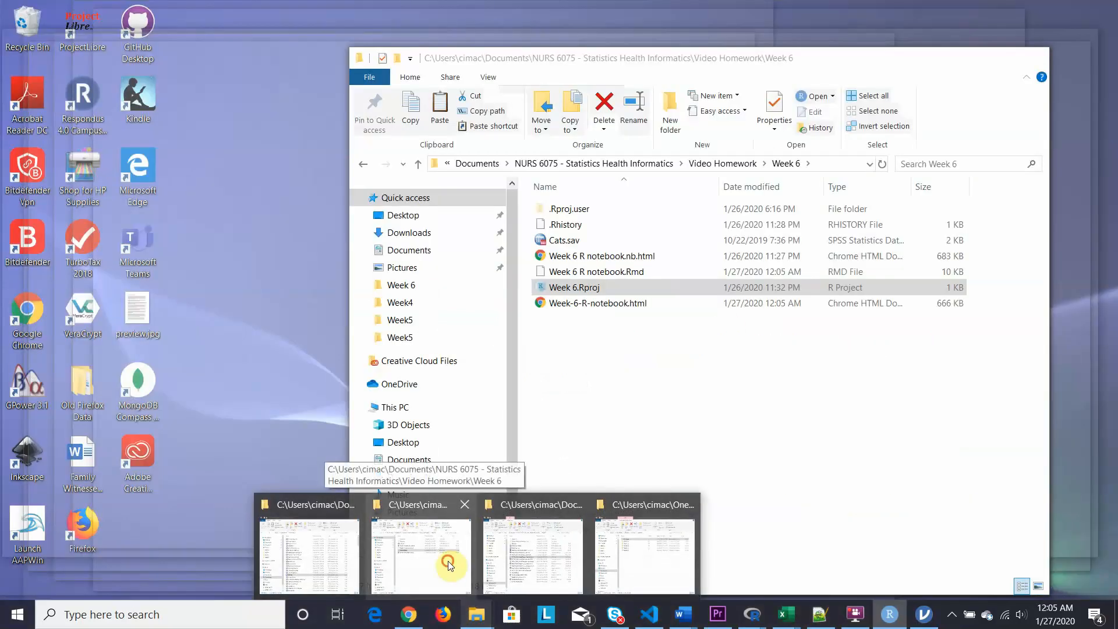
click(449, 562)
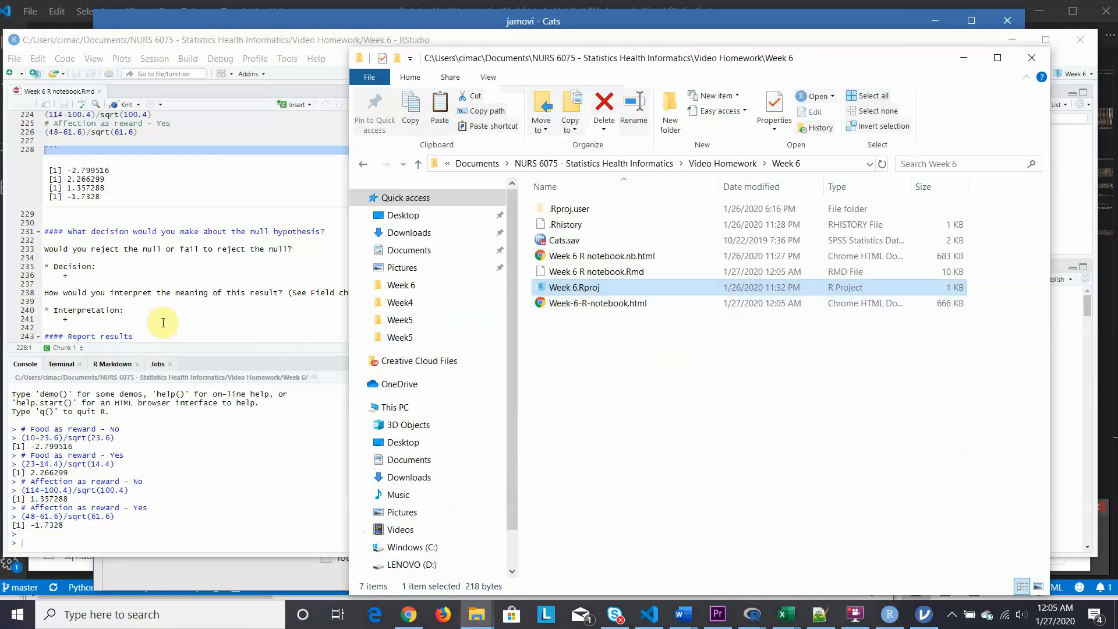
- Switch to jamovi, start saving Cats under the jamovi file (.omv) type, and browse the folders on Windows (C:)
click(932, 622)
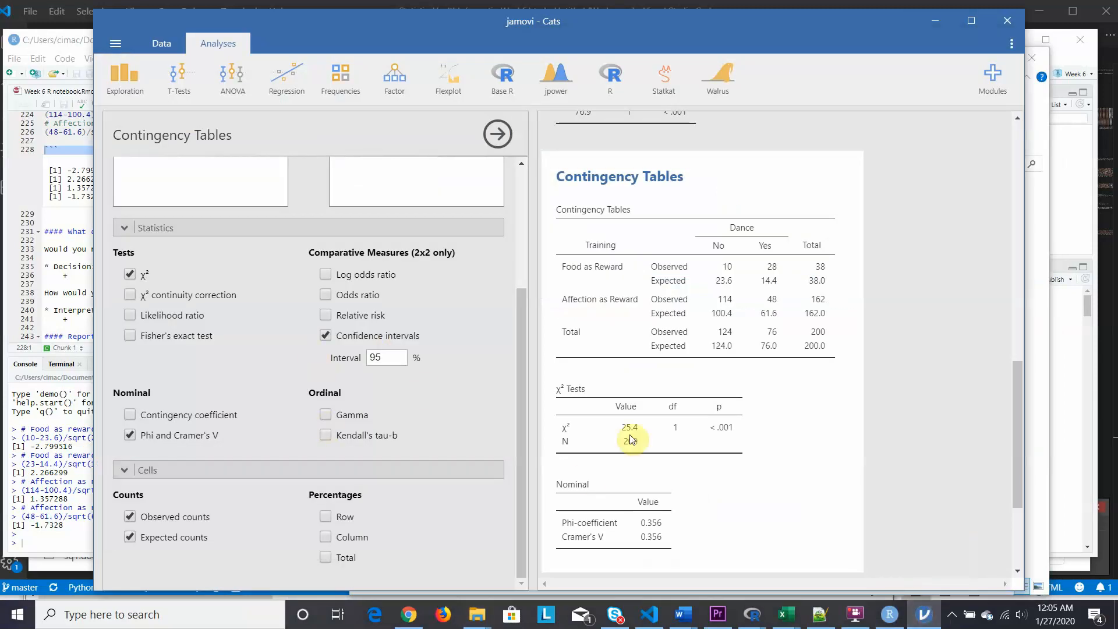
click(115, 44)
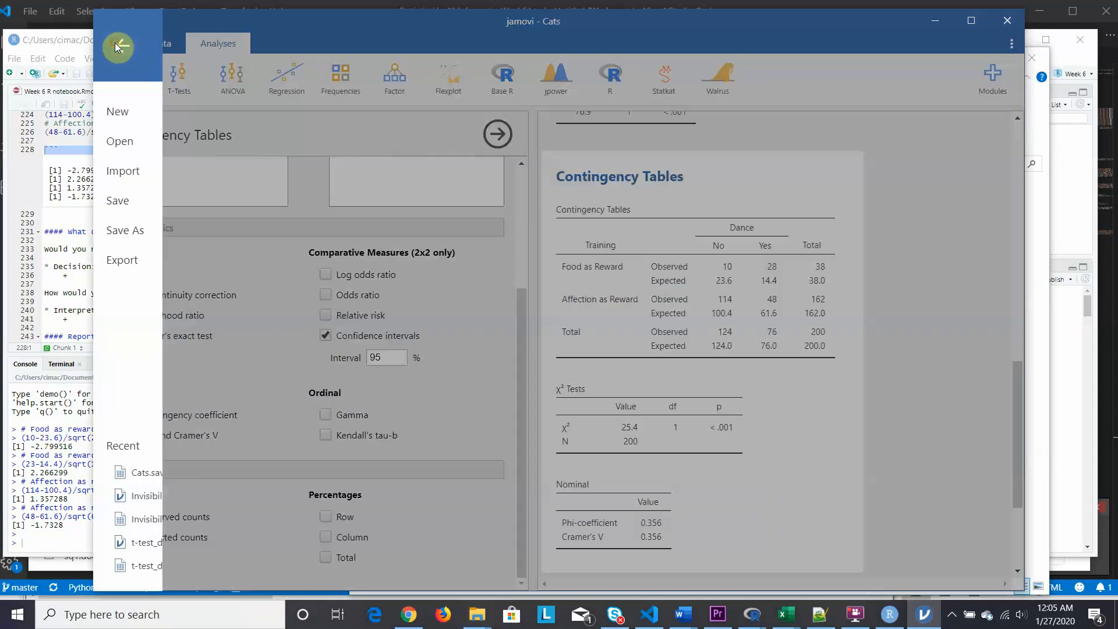
click(125, 230)
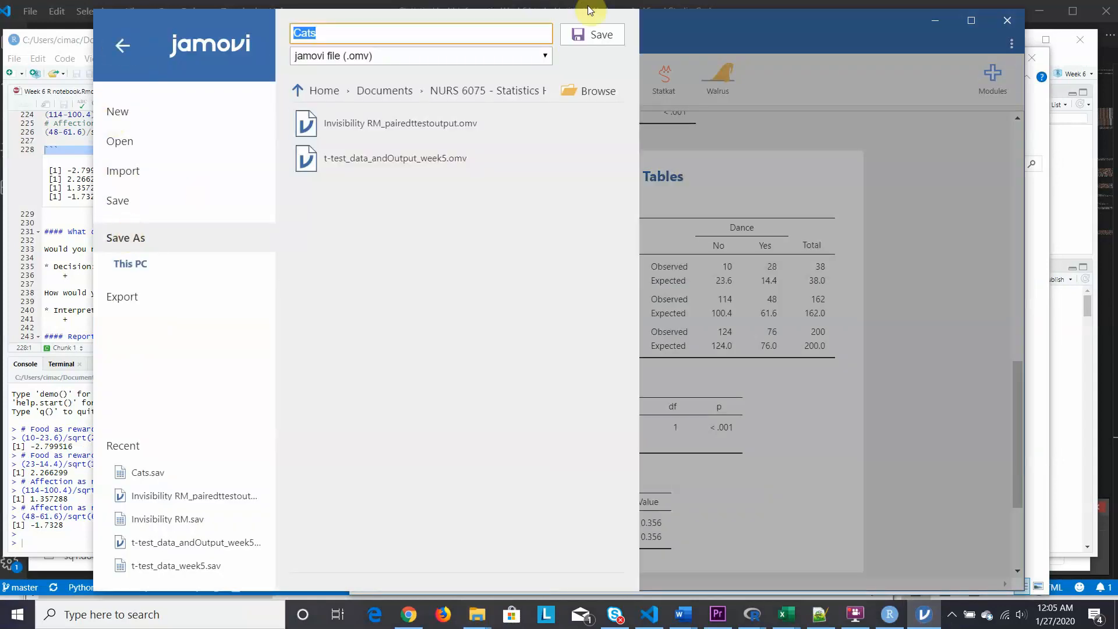
click(589, 94)
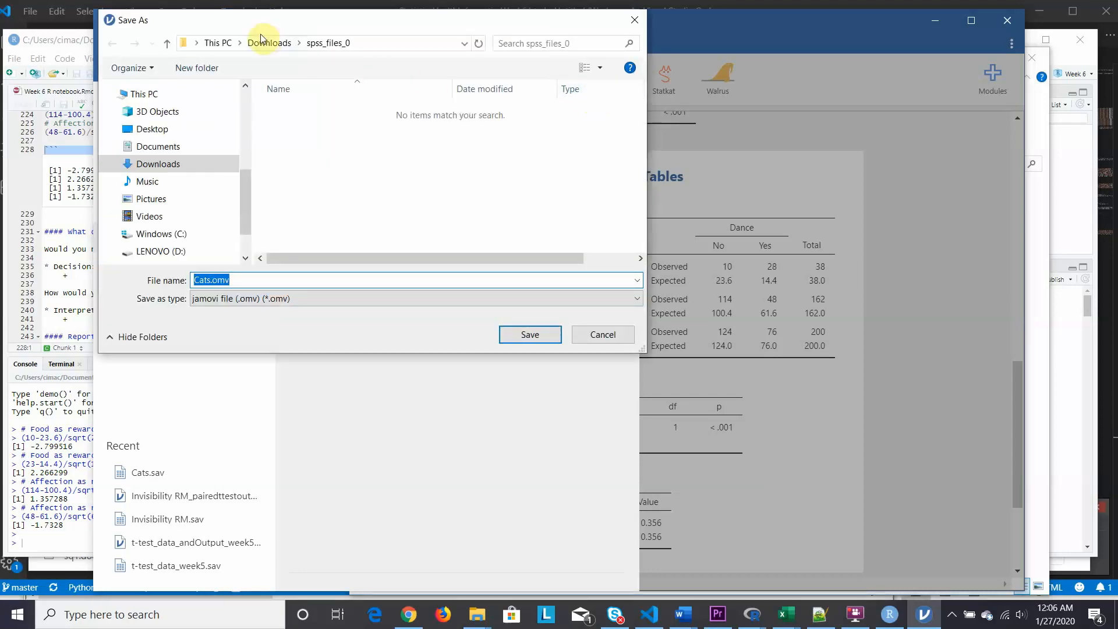
click(113, 234)
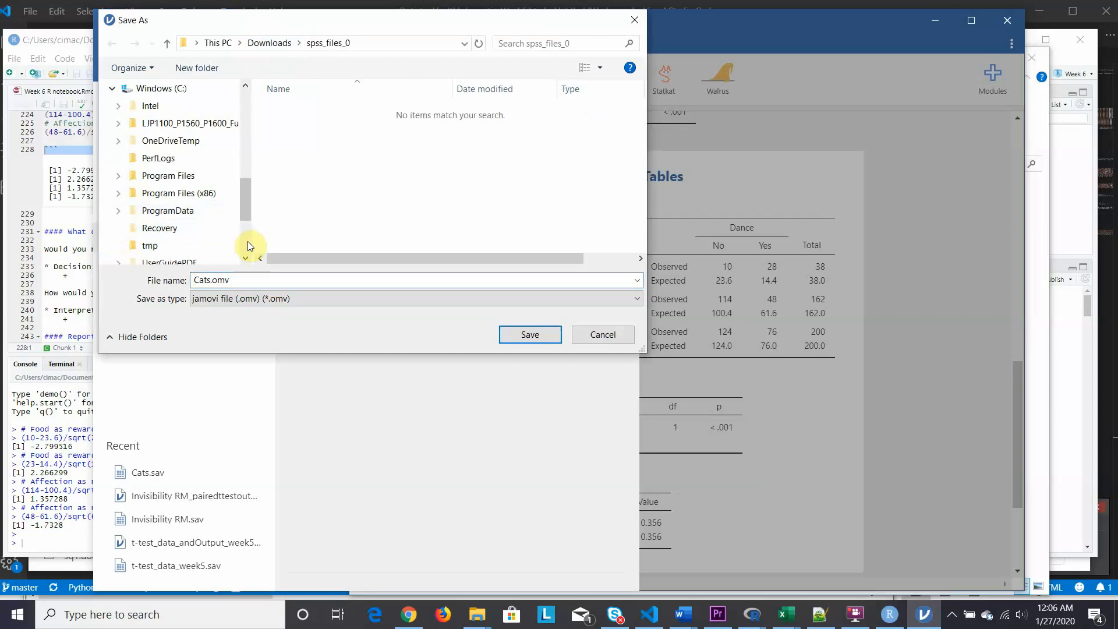
scroll(246, 241, down, 3)
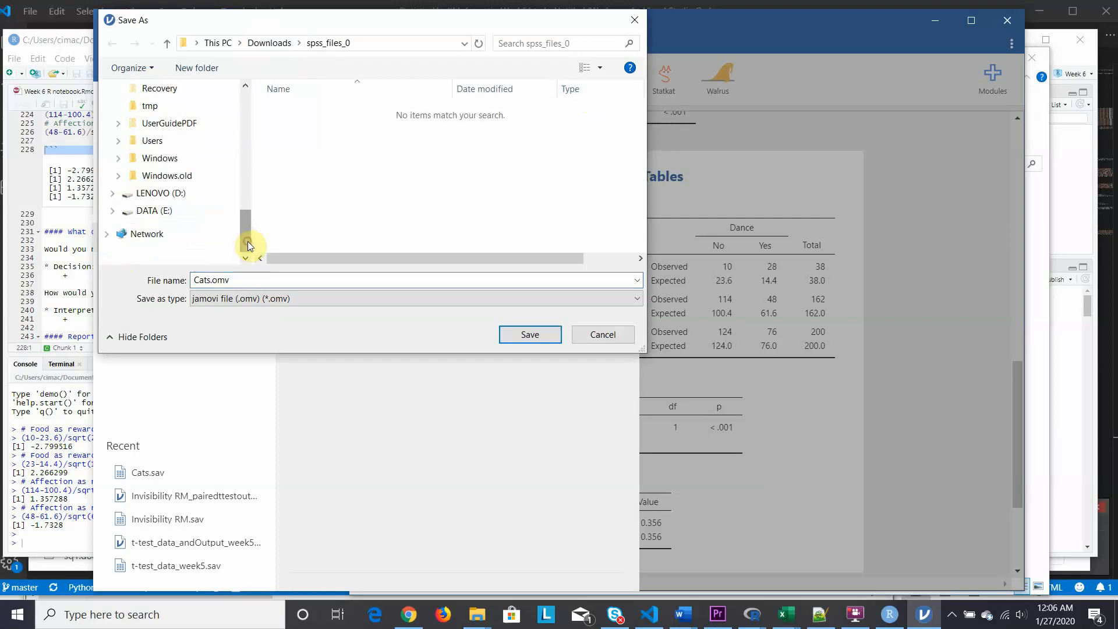
click(119, 159)
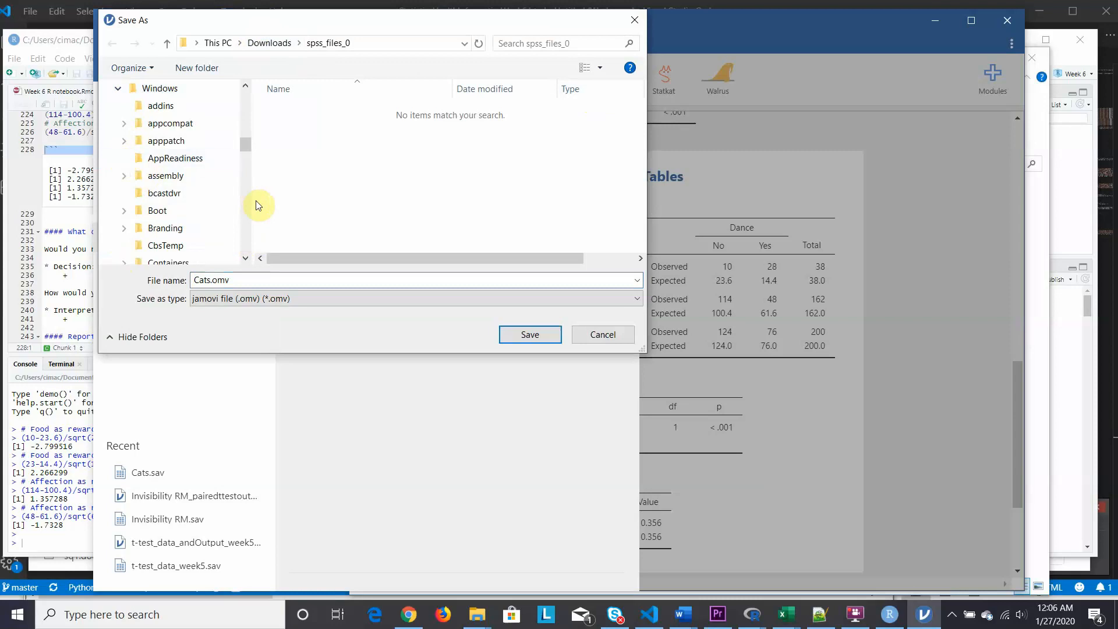
click(246, 227)
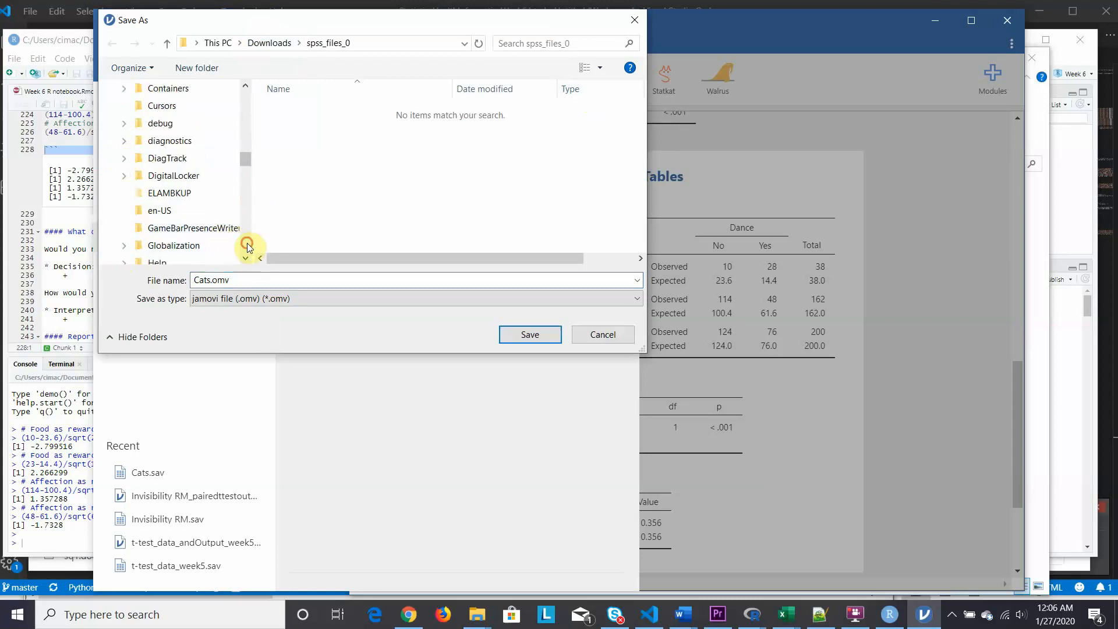
click(247, 247)
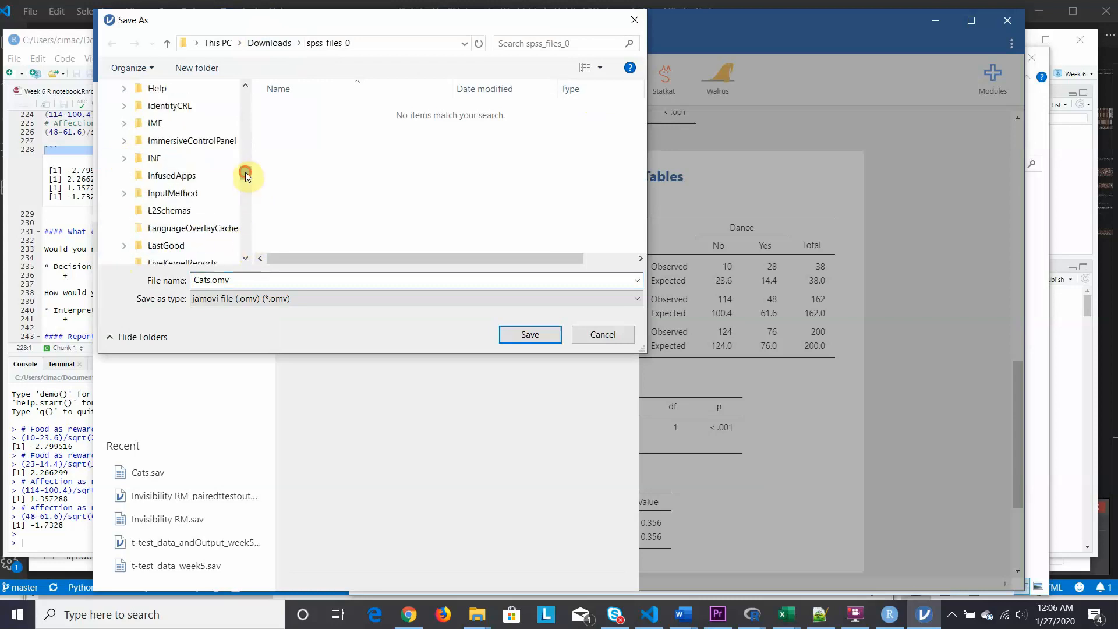
drag(245, 173, 249, 135)
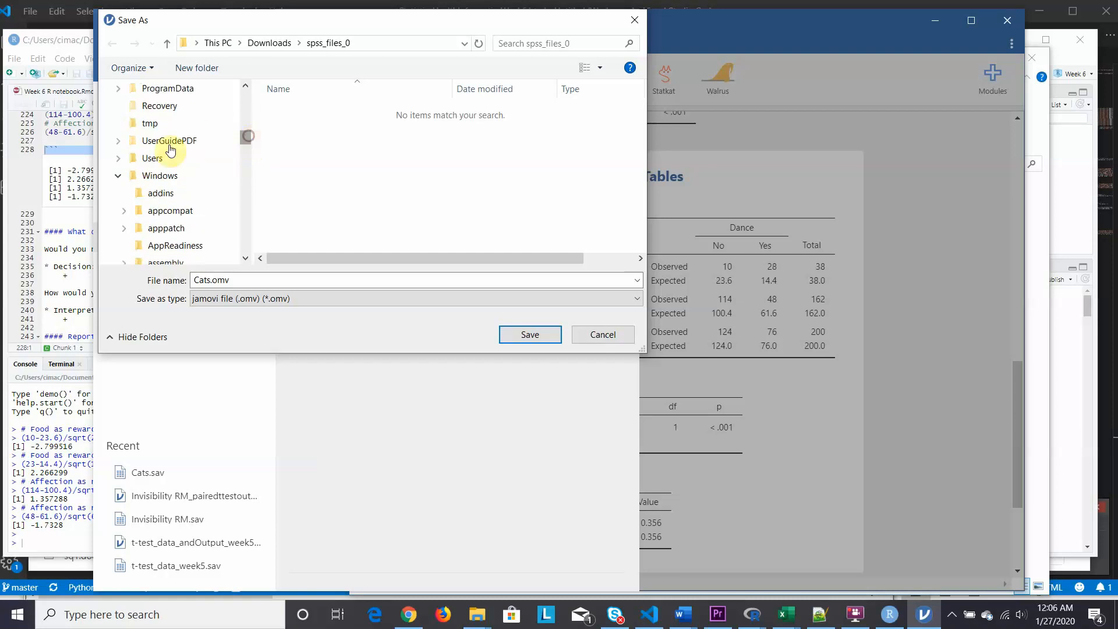
- Save the analysis as Cats.omv in the user's Documents under NURS 6075 - Statistics Health Informatics, Video Homework, Week 6
click(118, 159)
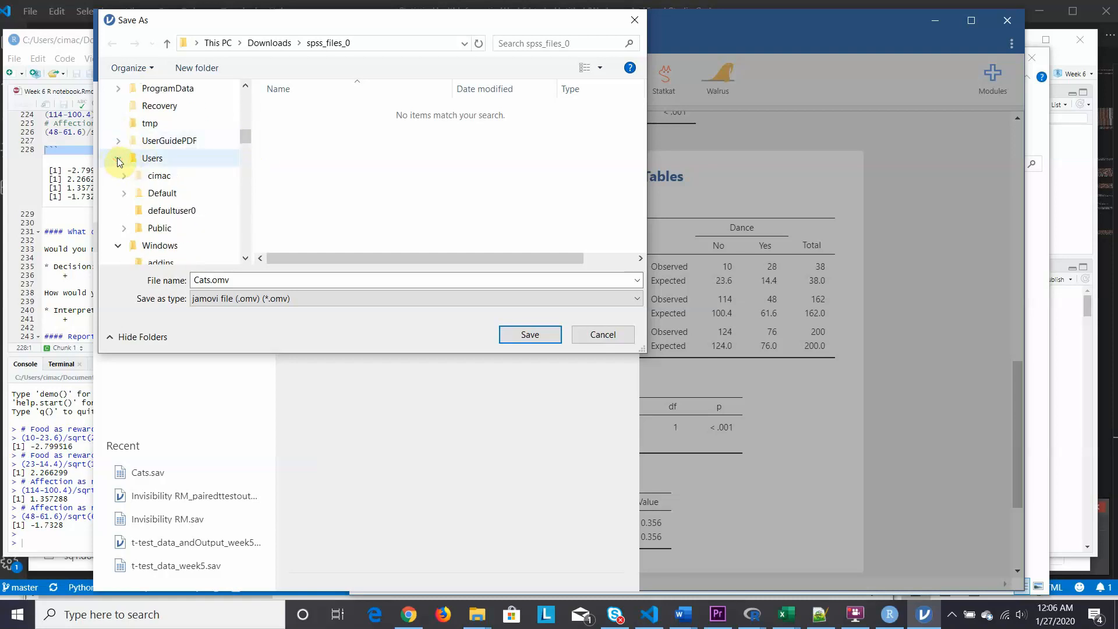
click(159, 179)
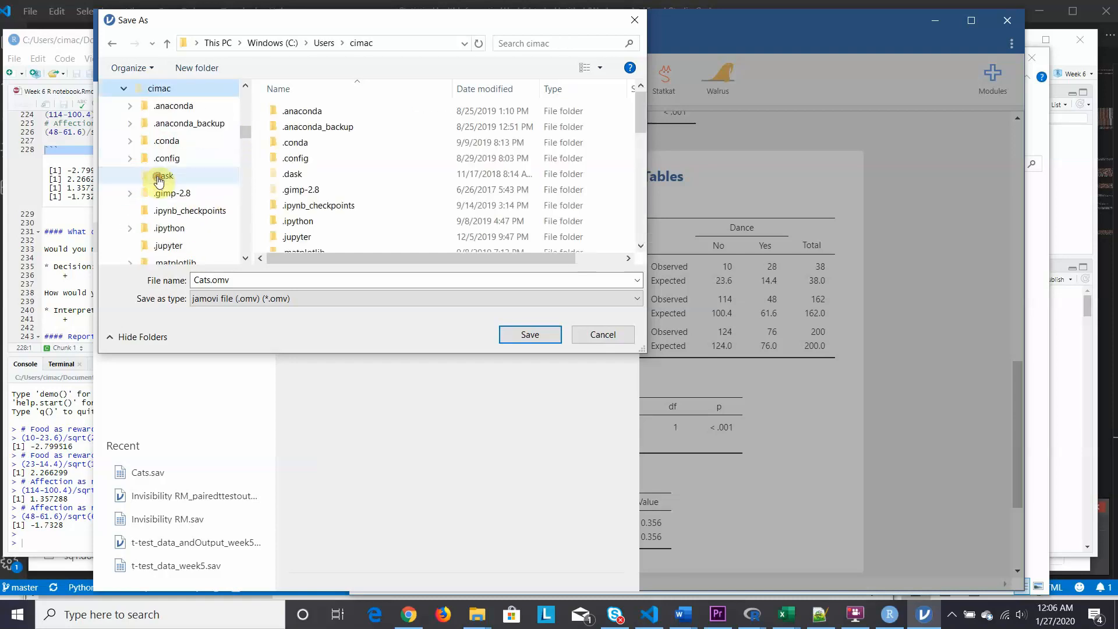
click(638, 201)
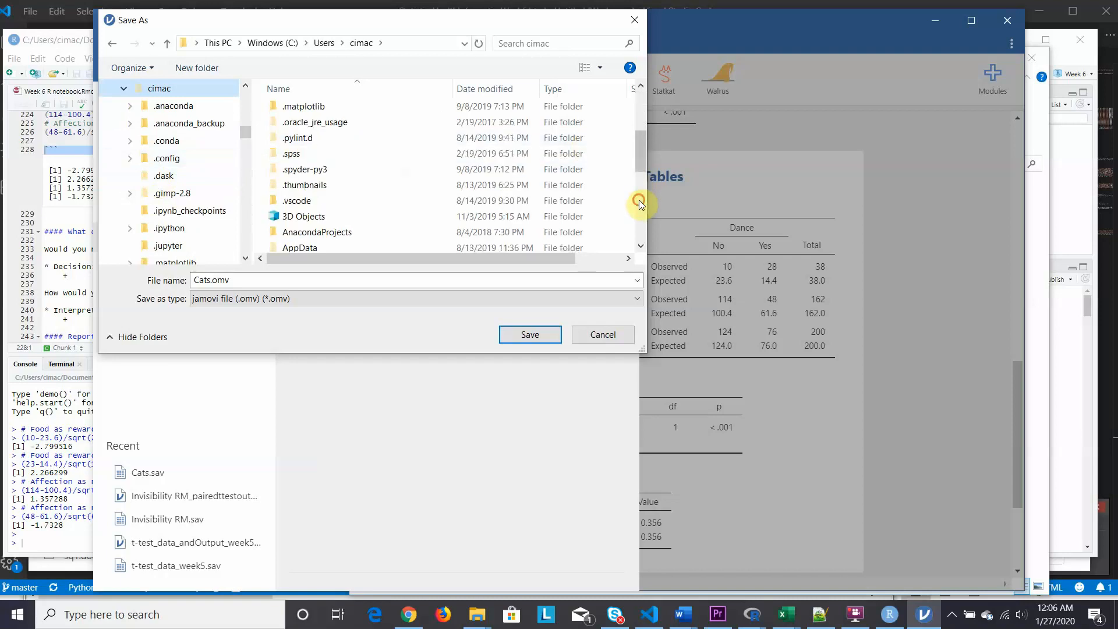
click(638, 200)
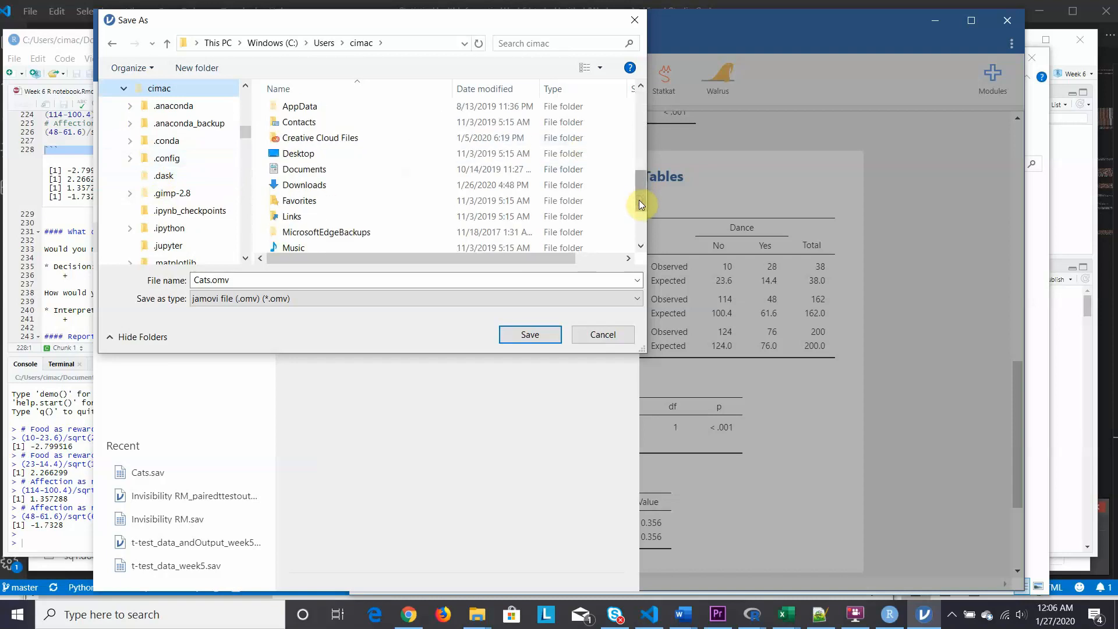
double_click(303, 170)
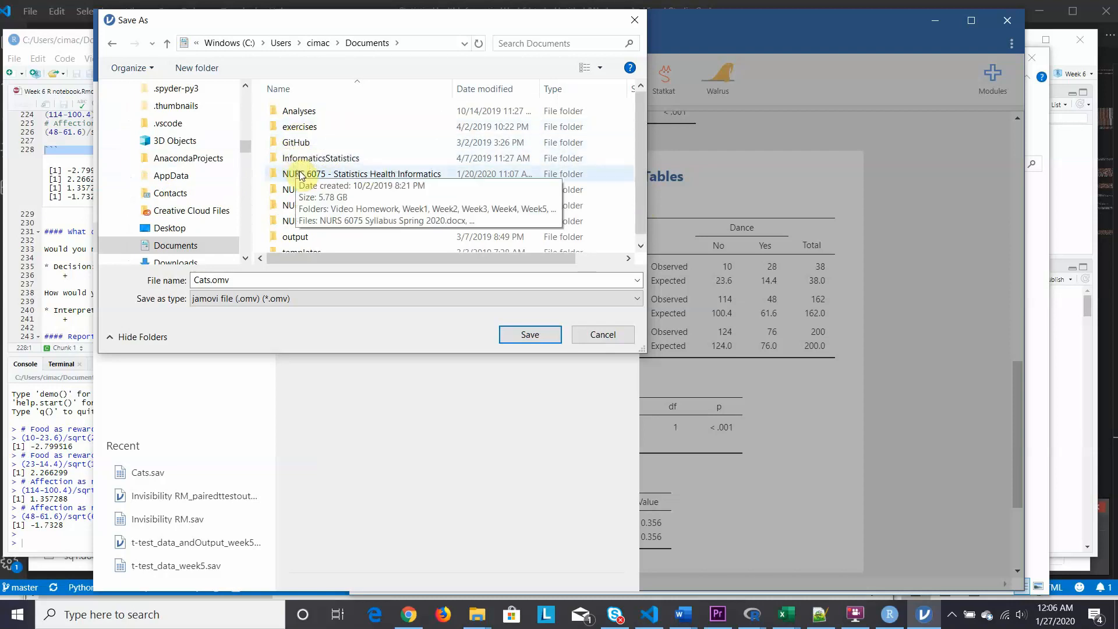
double_click(296, 174)
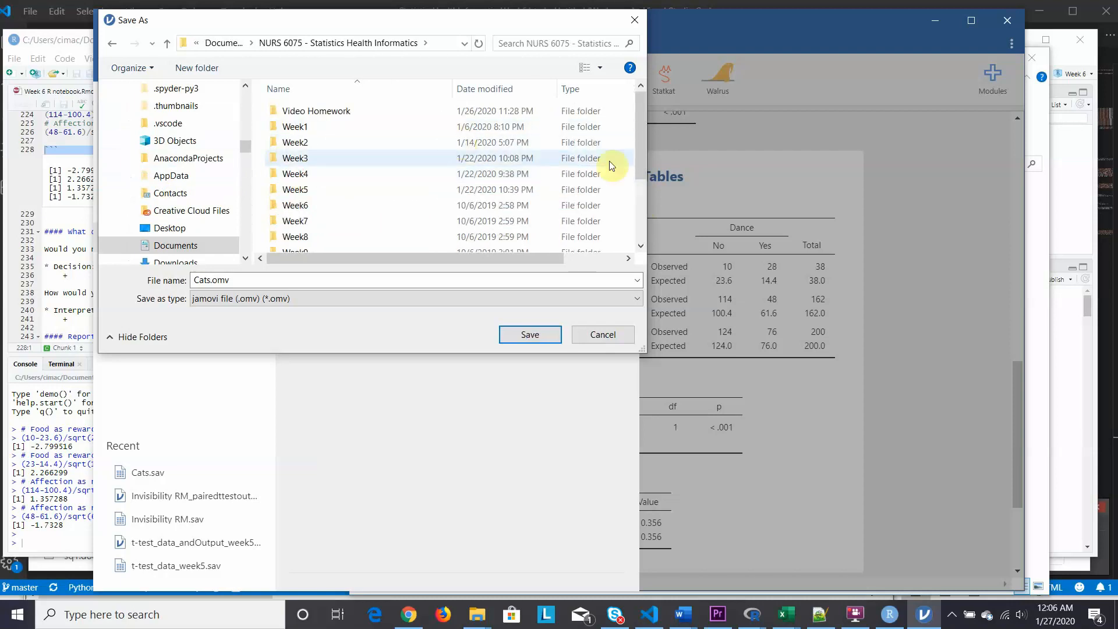
double_click(332, 107)
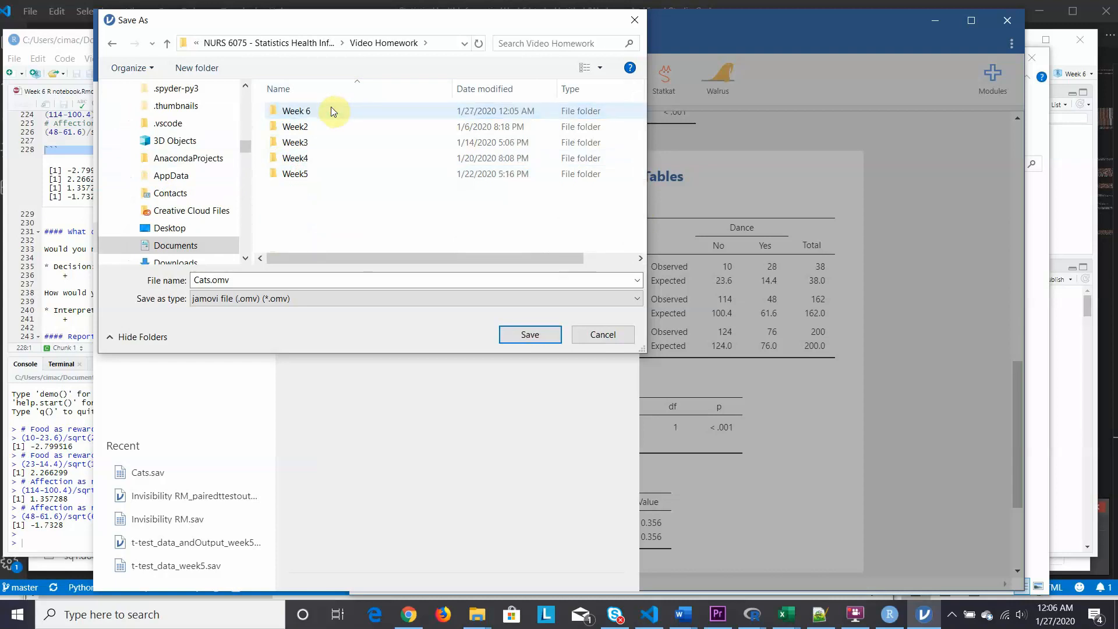
double_click(289, 111)
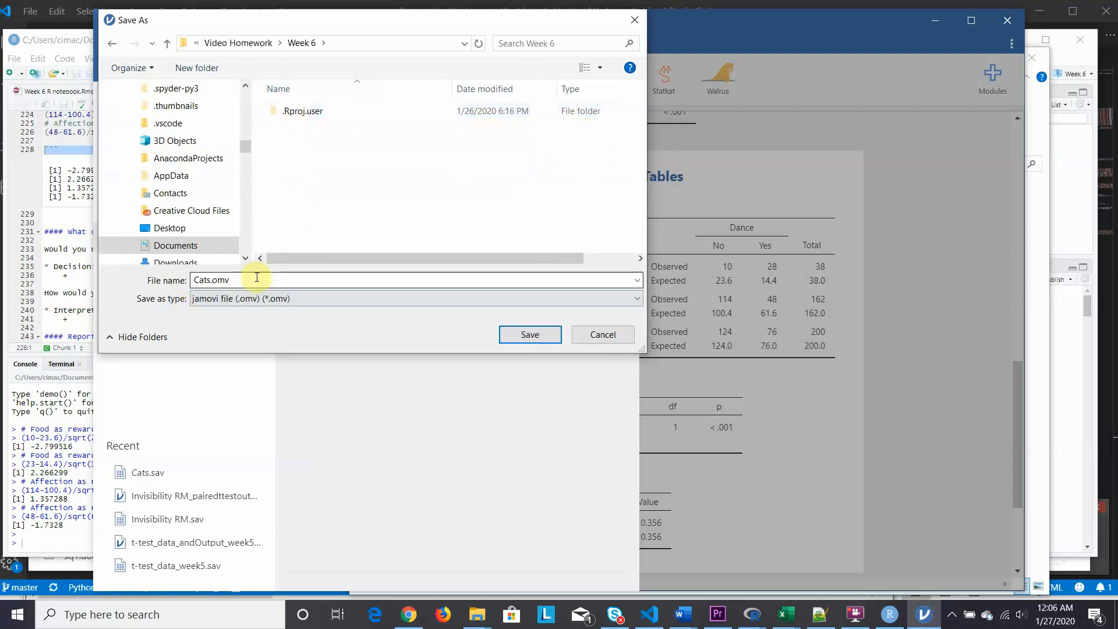
click(531, 336)
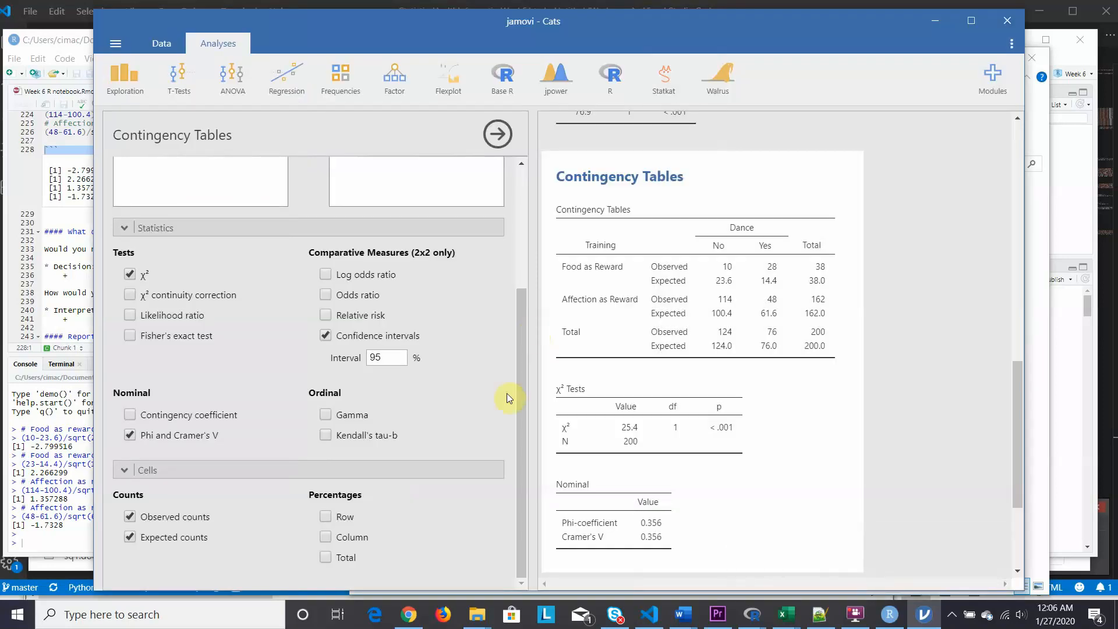
- Check the Week 6 folder in File Explorer for the saved jamovi and HTML files, then return to RStudio
mouse_move(489, 619)
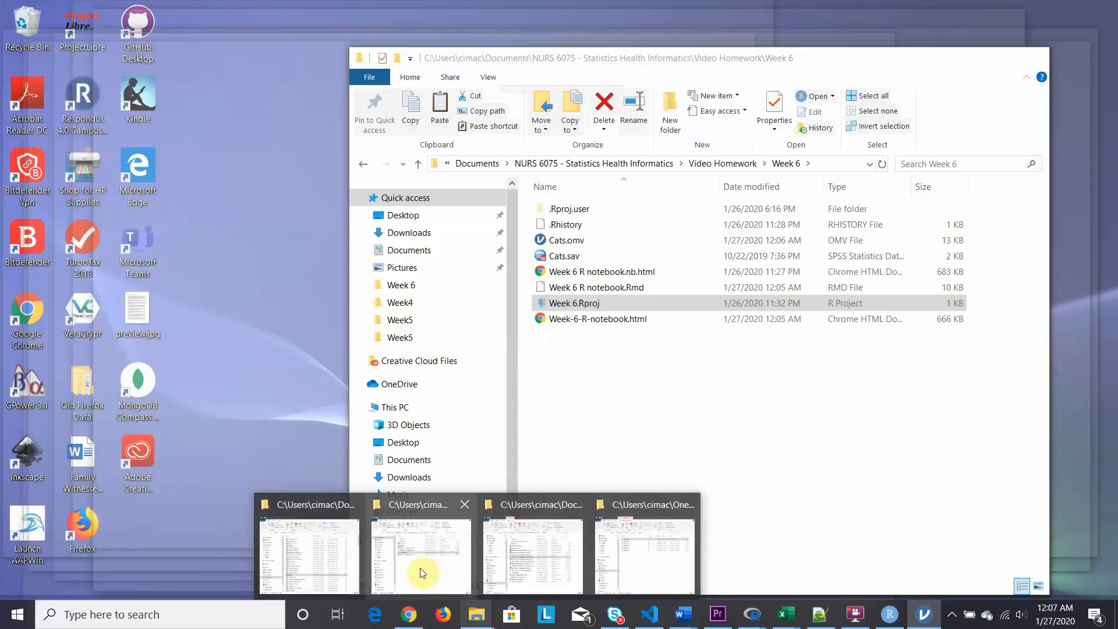
click(422, 558)
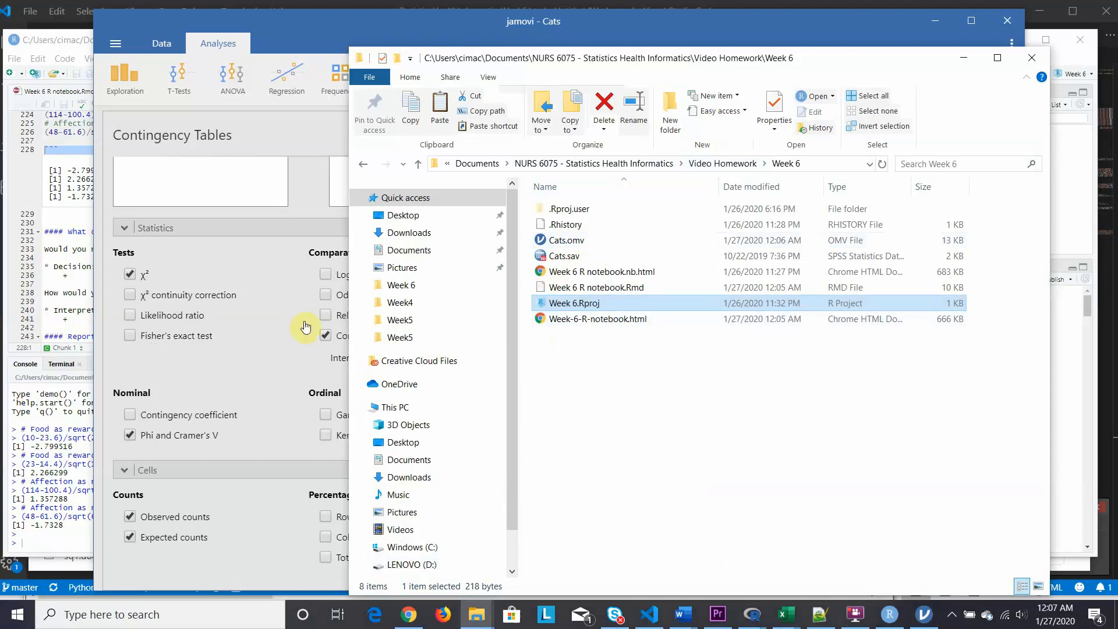
click(11, 312)
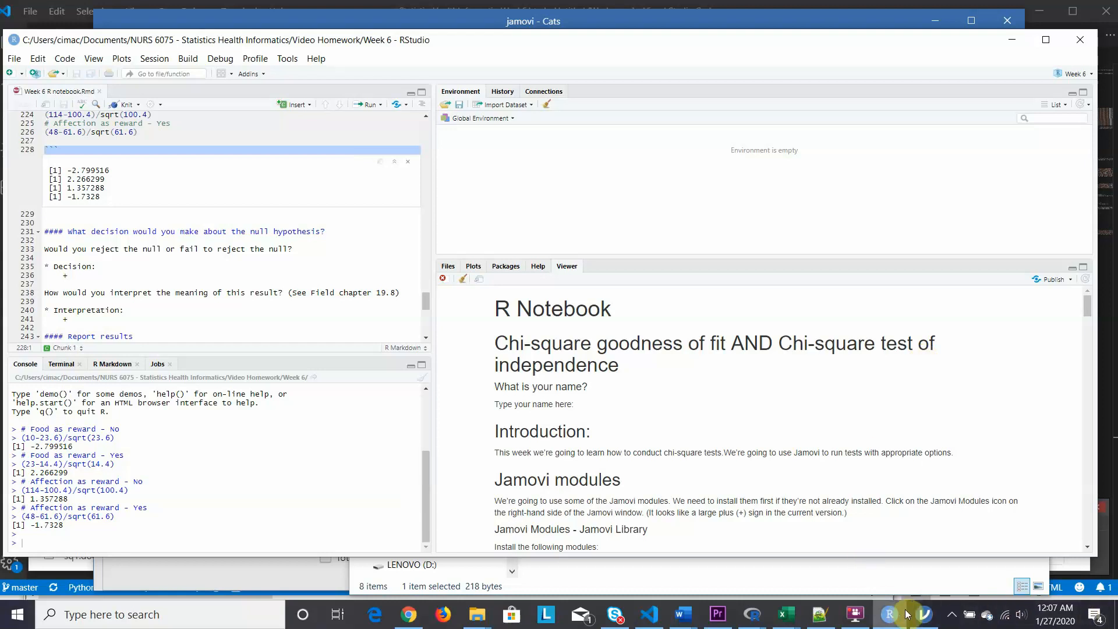
click(849, 624)
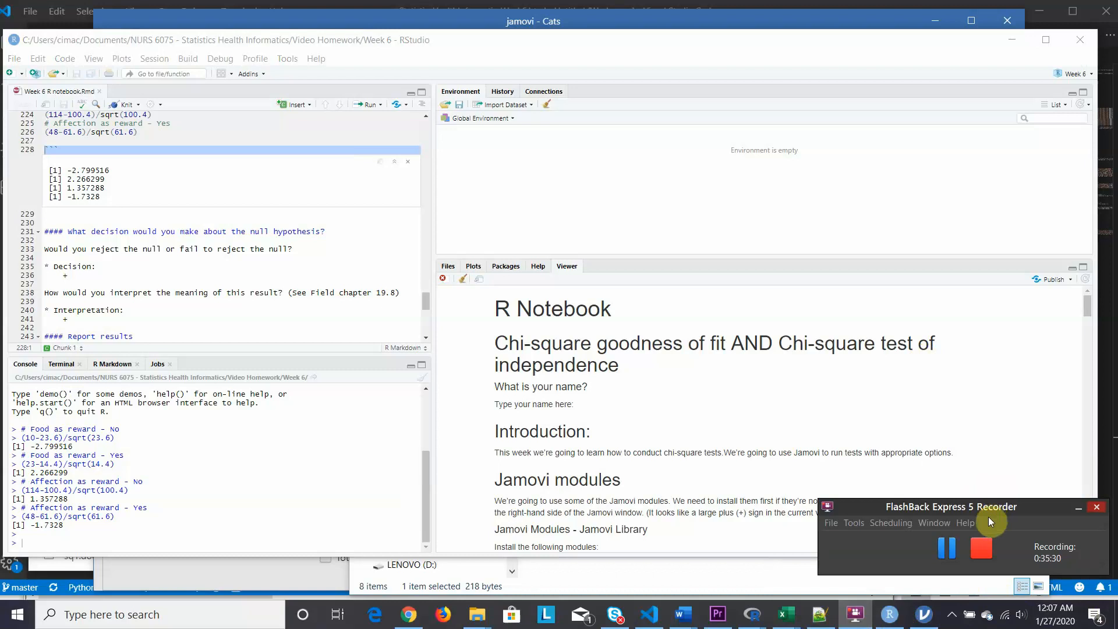